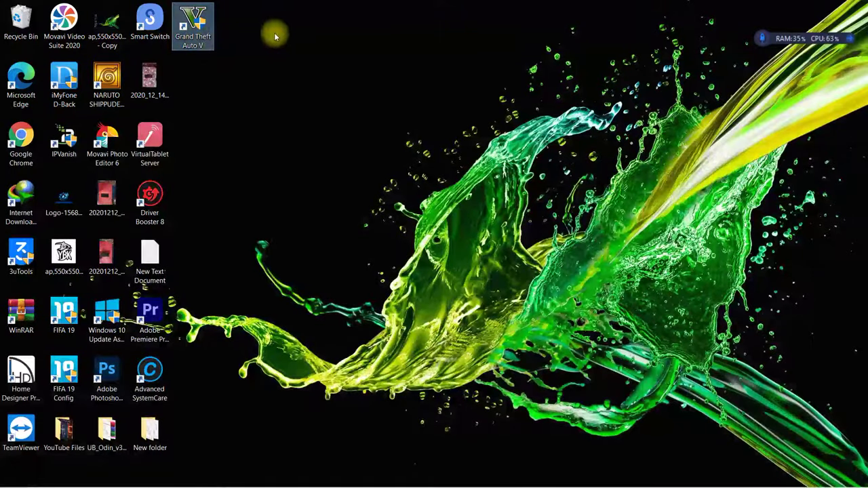
- Launch Grand Theft Auto V from the desktop
click(282, 59)
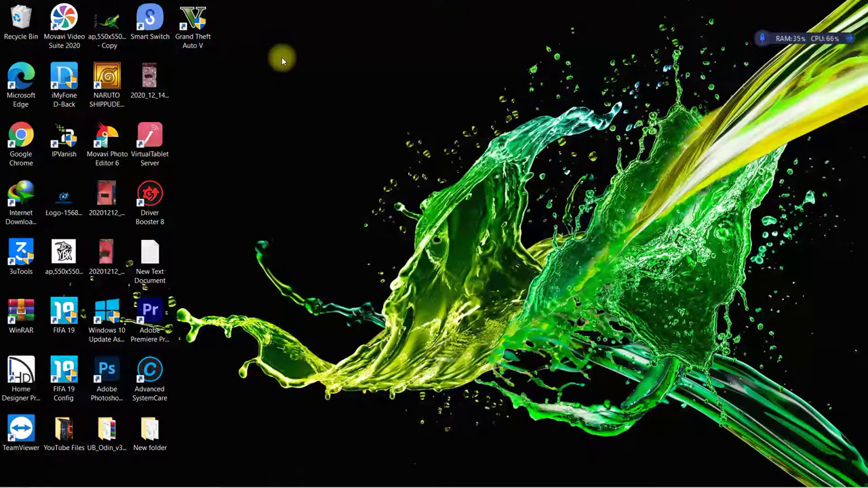
click(196, 31)
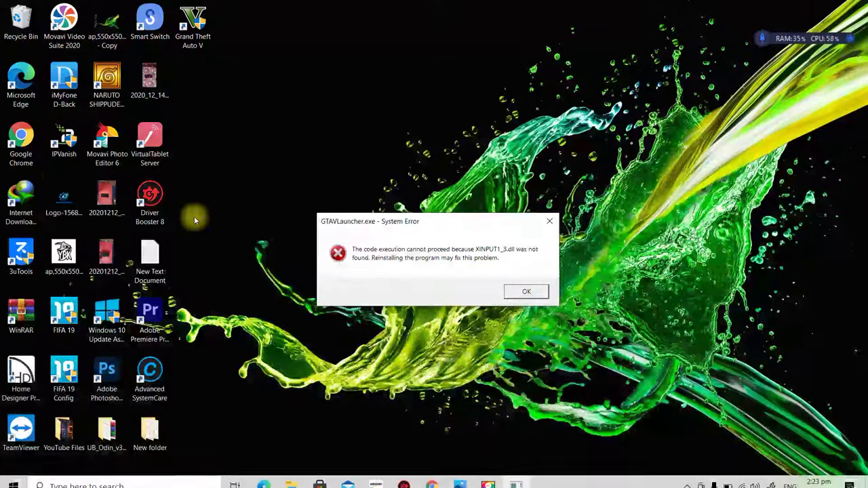
- Open Google Chrome in a maximized window and move the GTAVLauncher.exe error message out of the way of the page
double_click(22, 153)
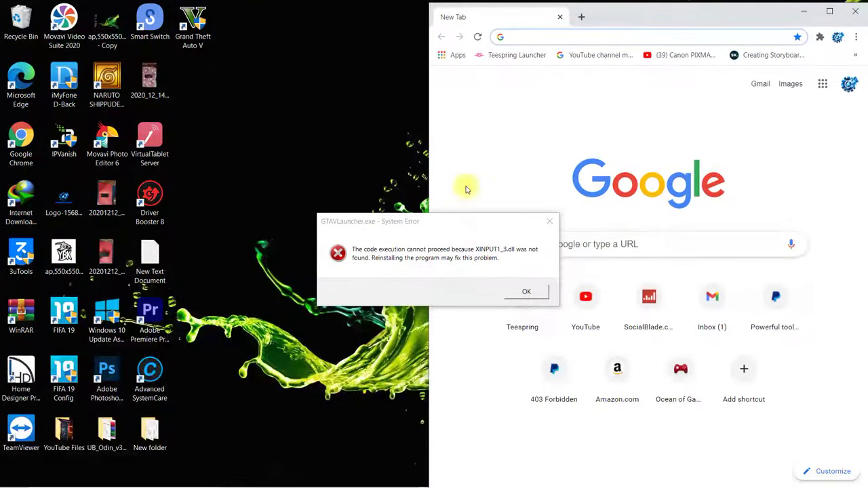
drag(479, 223, 313, 185)
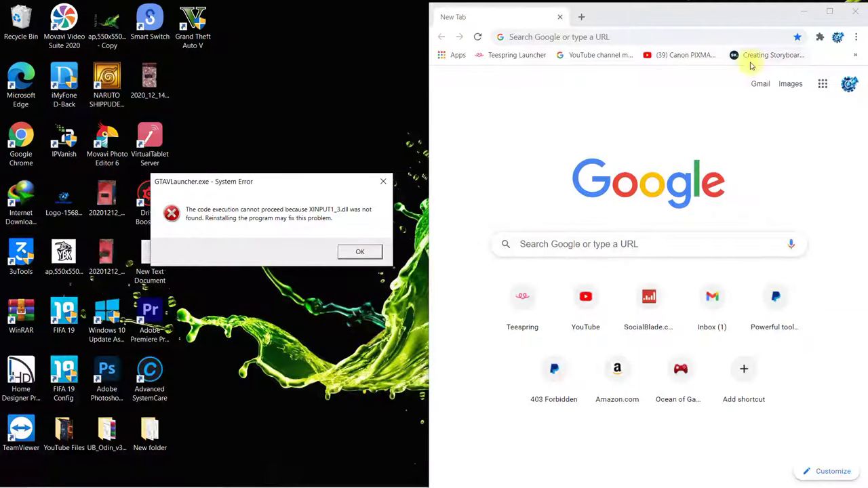
click(830, 12)
click(303, 183)
drag(303, 184, 779, 52)
- Search Google for ".dll" and open the DLL-files.com website from the results
click(296, 27)
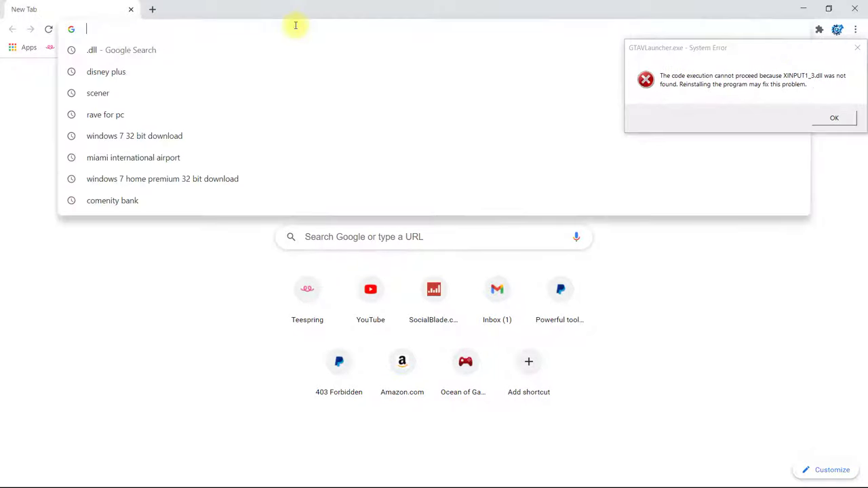
click(116, 50)
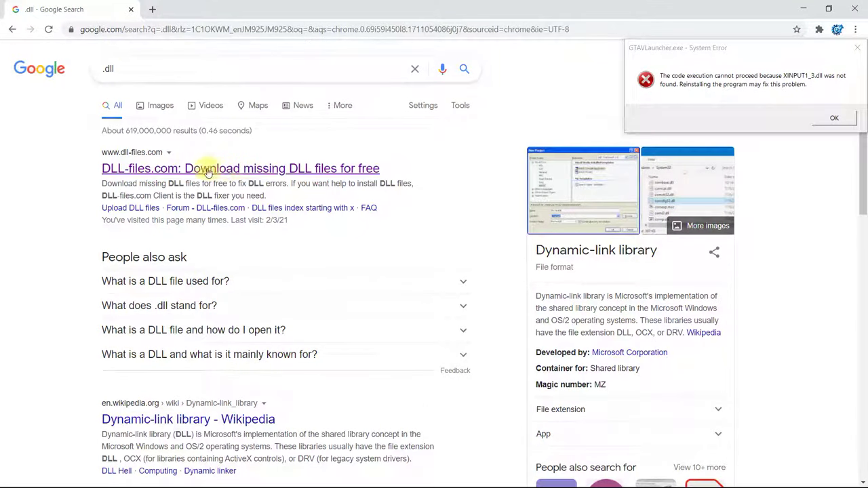
click(139, 172)
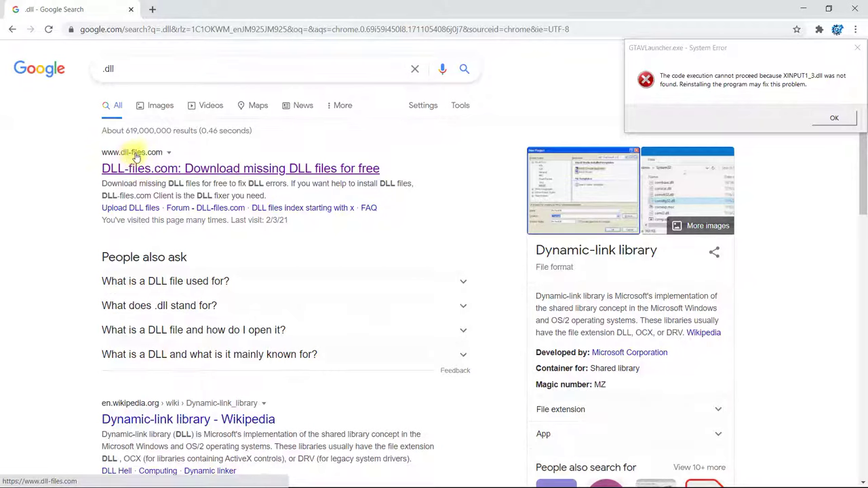
click(190, 170)
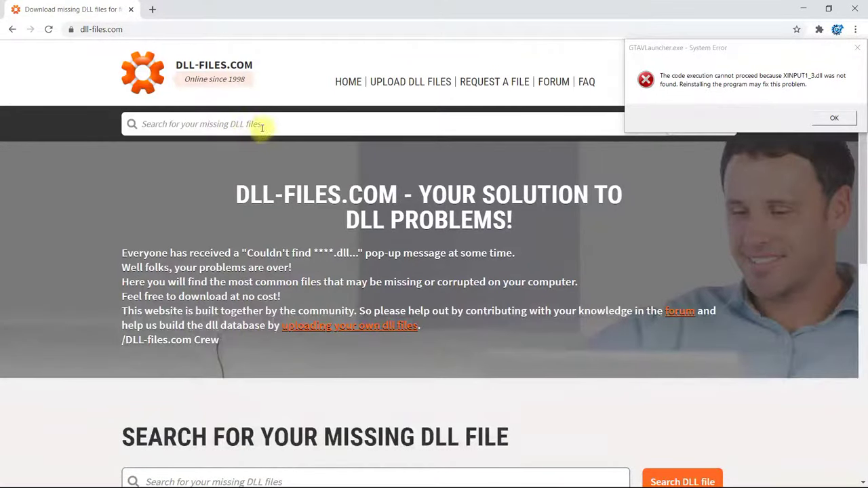
- Search DLL-files.com for the missing file xinput1_3
click(297, 126)
text(xinput)
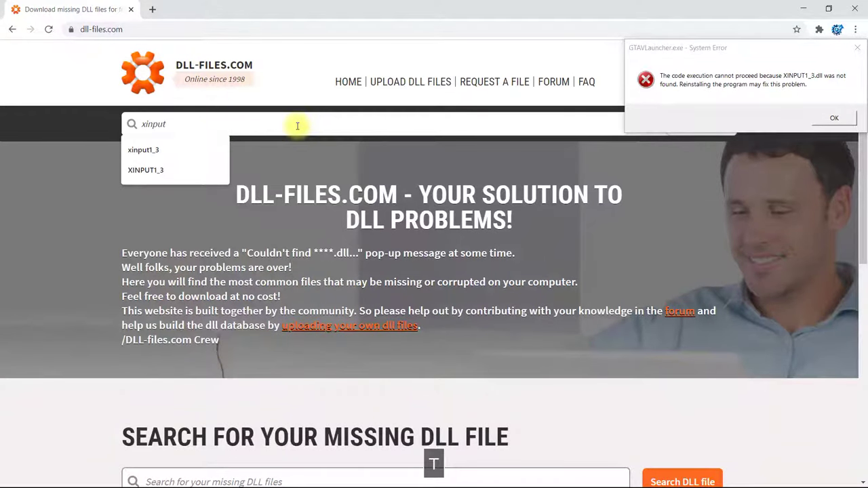
text(1_)
key(Return)
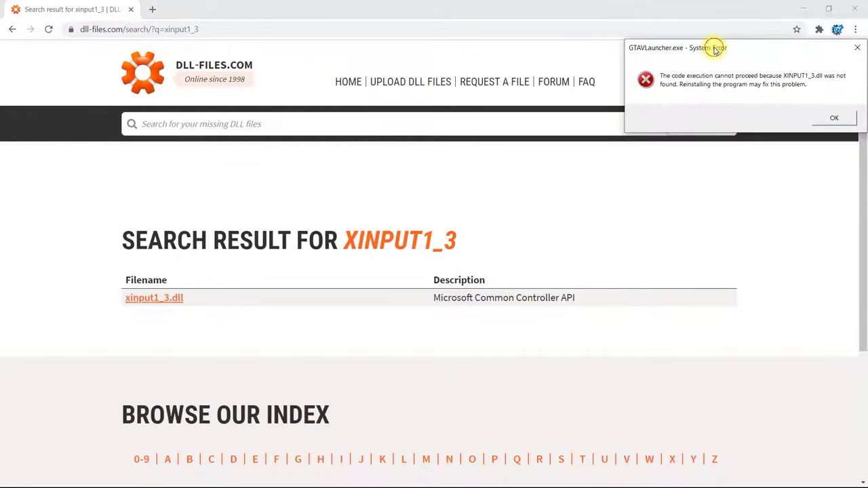
- Move the error message clear of the site's search bar and open the xinput1_3.dll page with its downloadable versions
drag(712, 47, 716, 26)
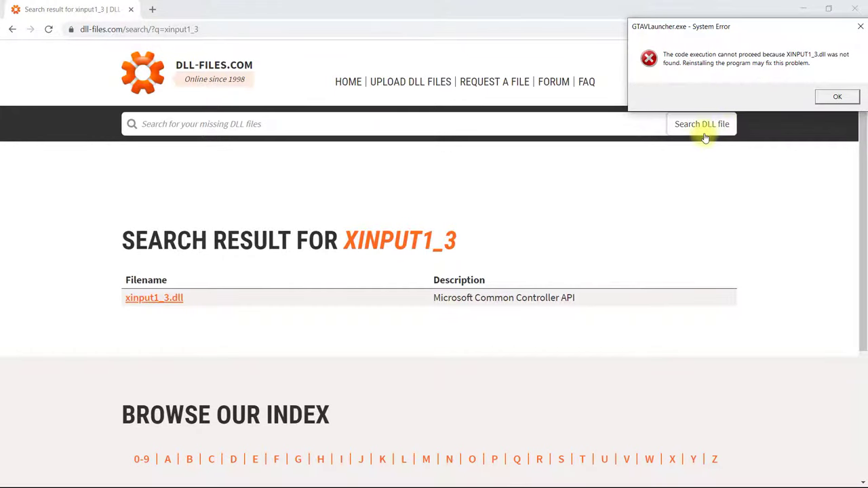
click(166, 307)
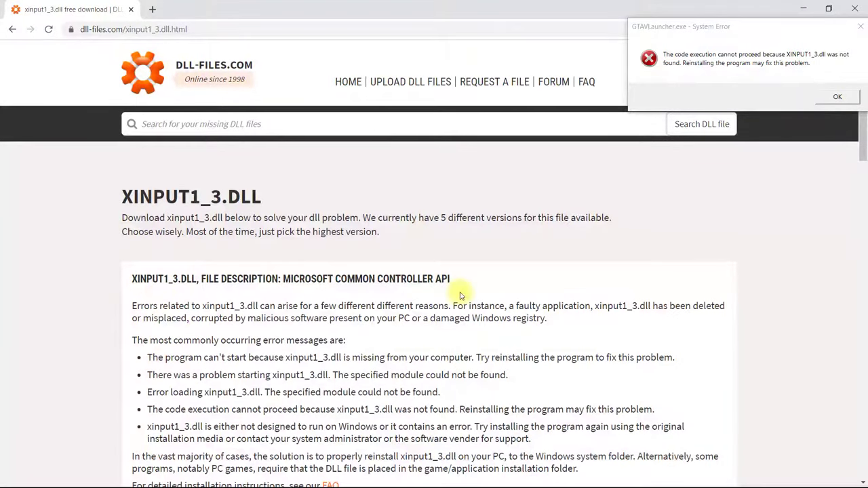
drag(863, 139, 863, 305)
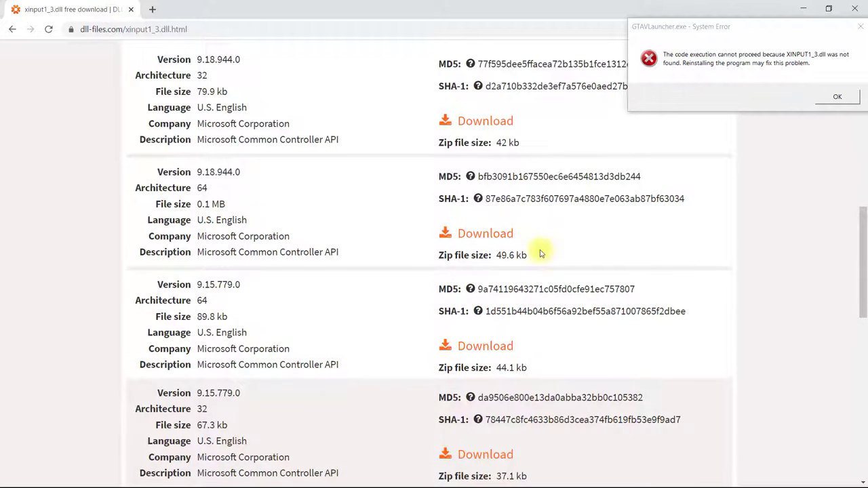
- Check the computer's system type in the properties of This PC, then put the File Explorer window away
click(800, 8)
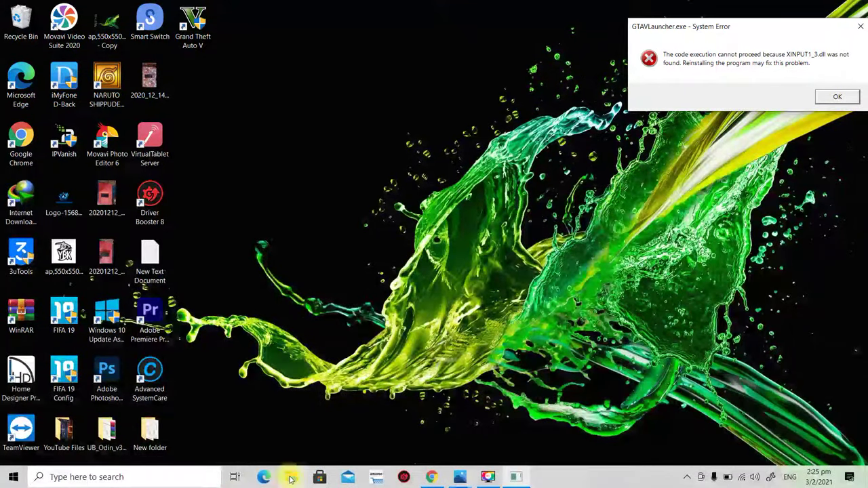
click(293, 477)
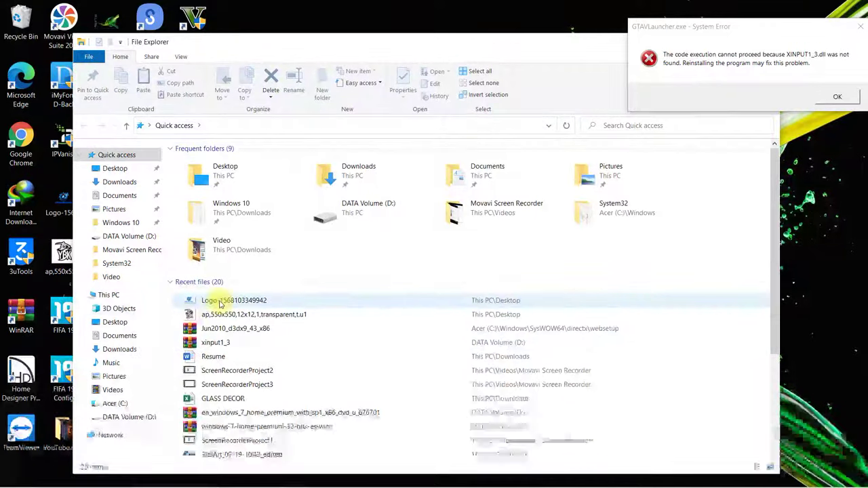
click(126, 297)
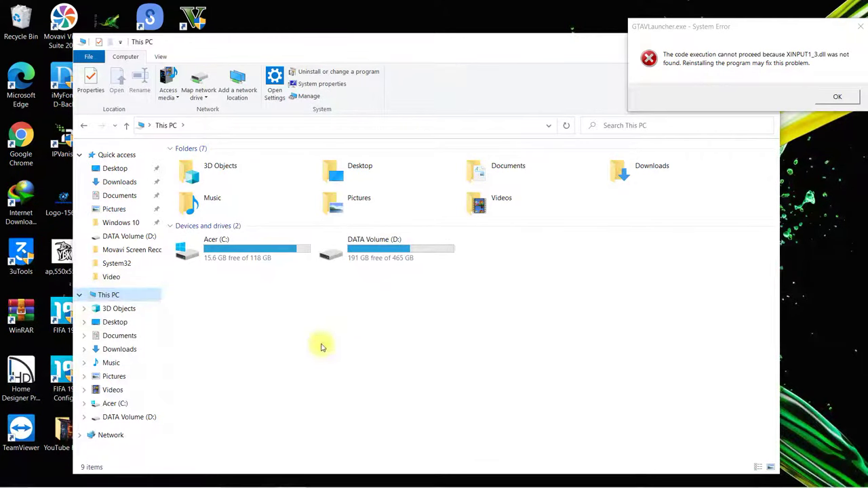
right_click(349, 336)
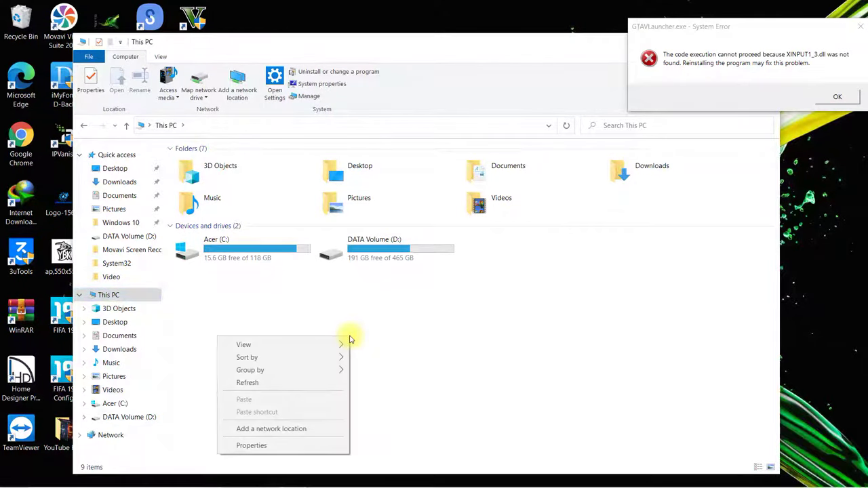
click(307, 448)
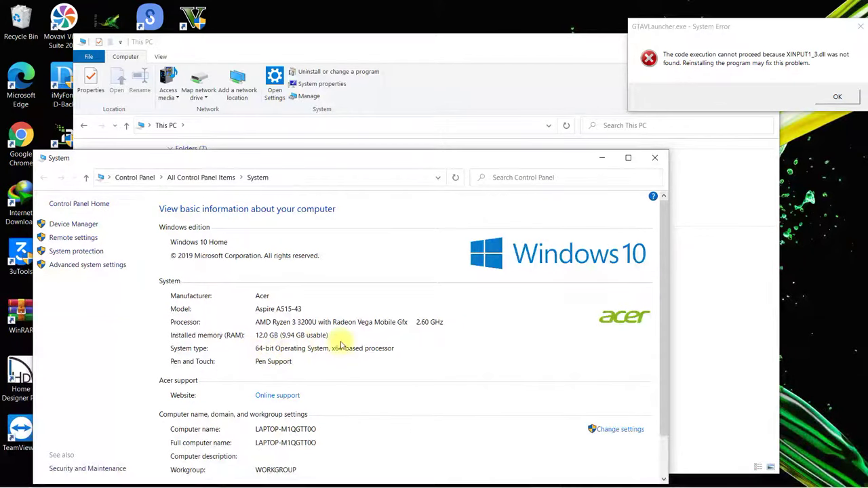
click(655, 159)
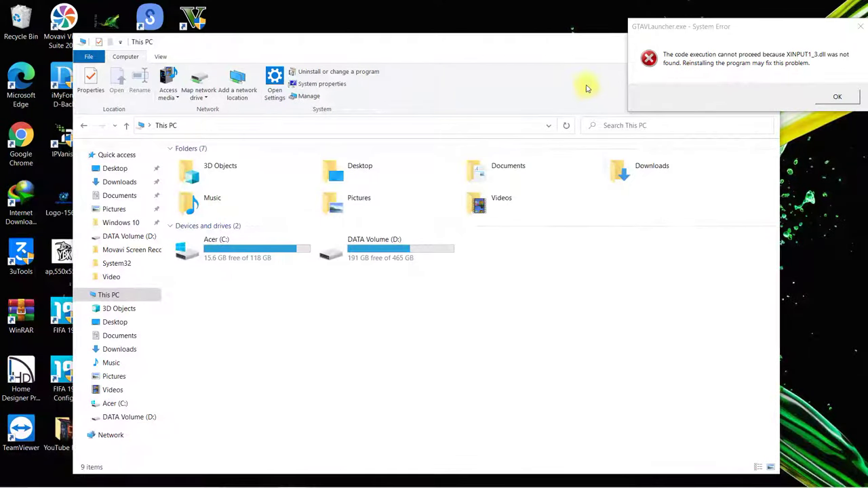
drag(573, 51, 463, 75)
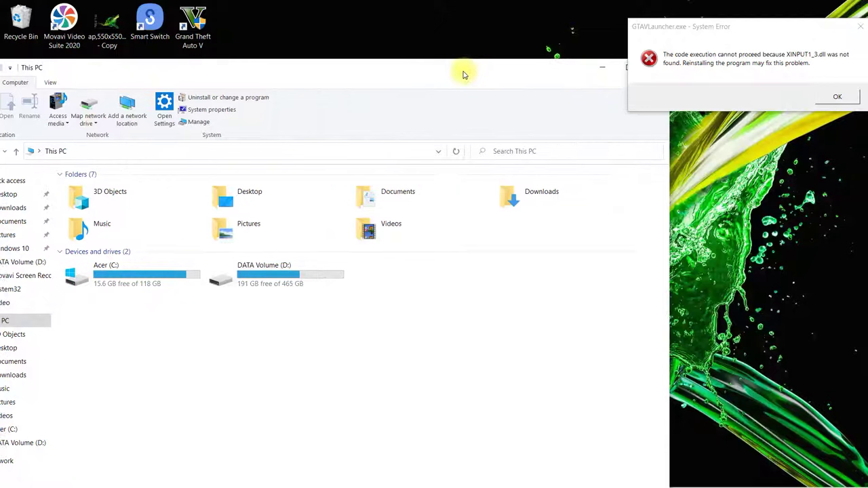
click(603, 72)
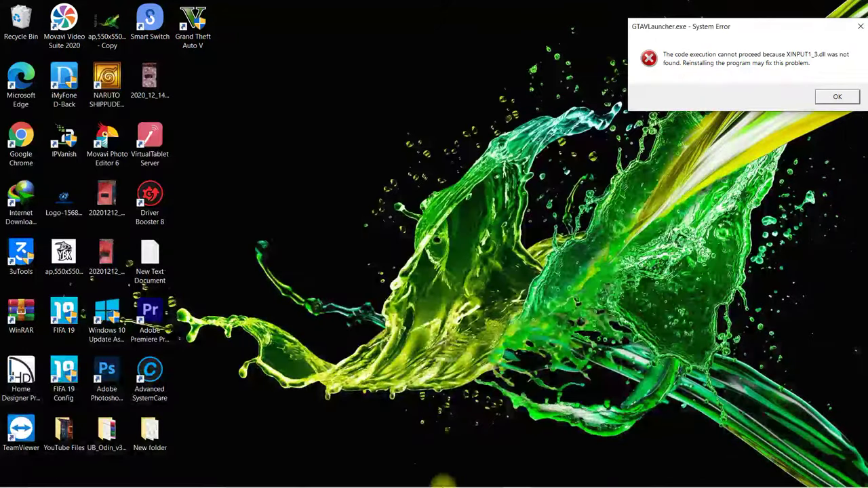
- Return to Chrome and request the 64-bit xinput1_3.dll version 9.18.944.0, adding the duplicate download and overwriting the existing file
click(431, 477)
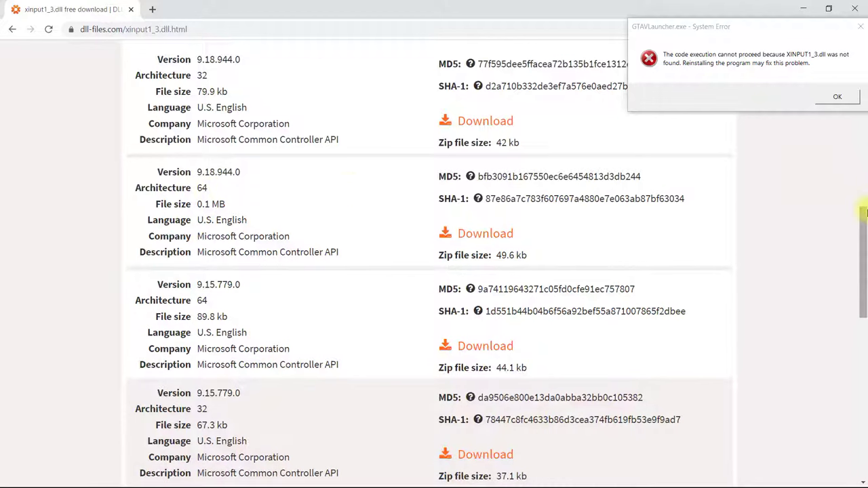
scroll(861, 231, down, 4)
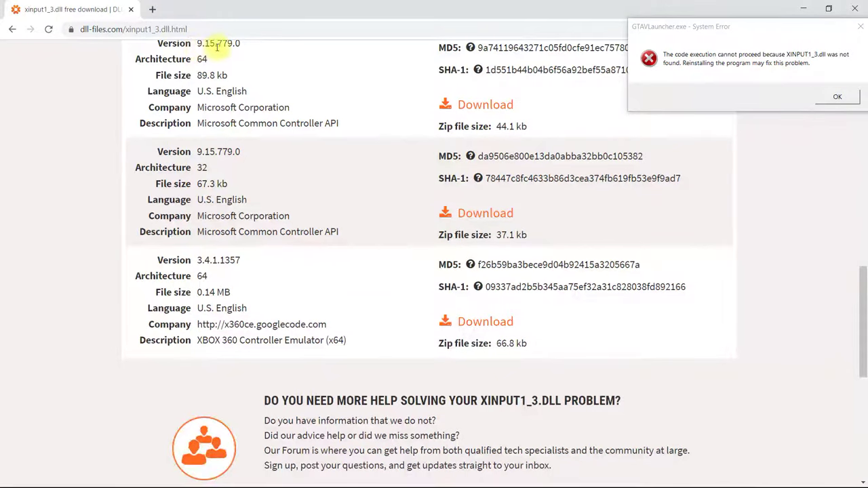
drag(862, 316, 863, 224)
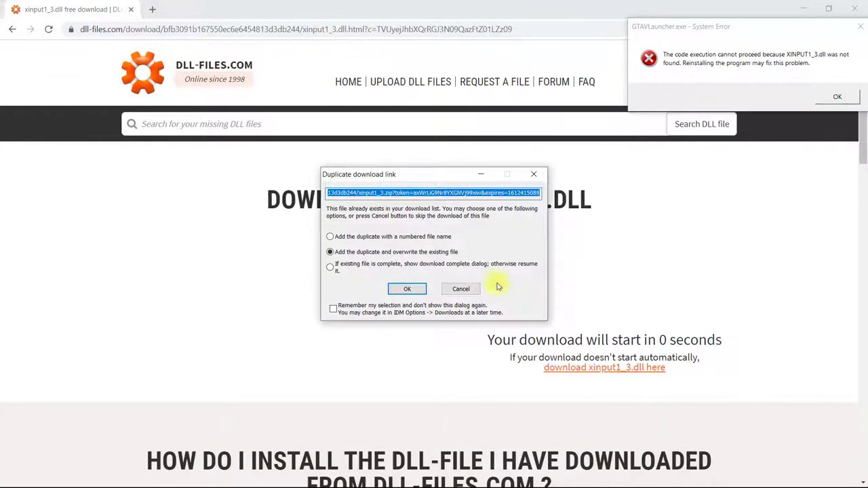
click(405, 290)
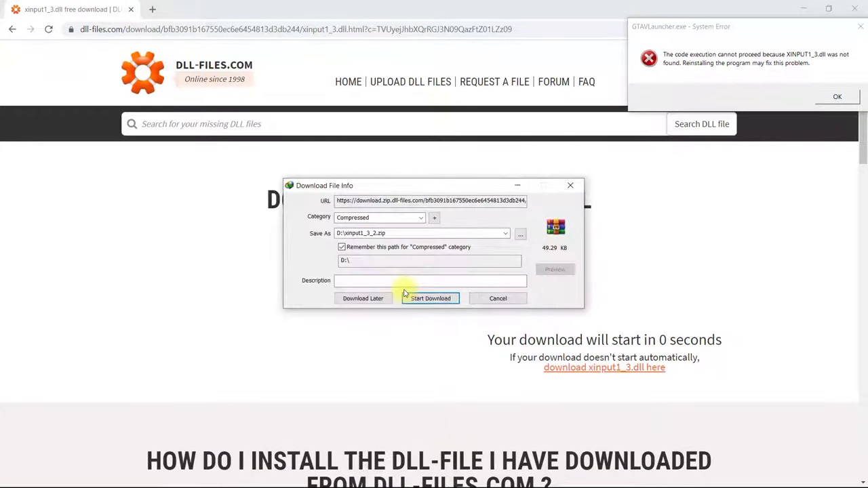
- Set the save path to D:\xinput1_3.zip and start the download
click(369, 247)
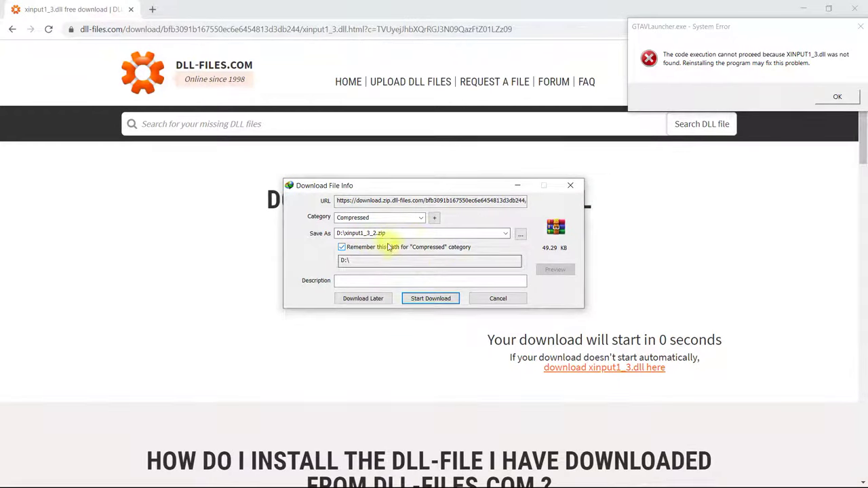
double_click(375, 234)
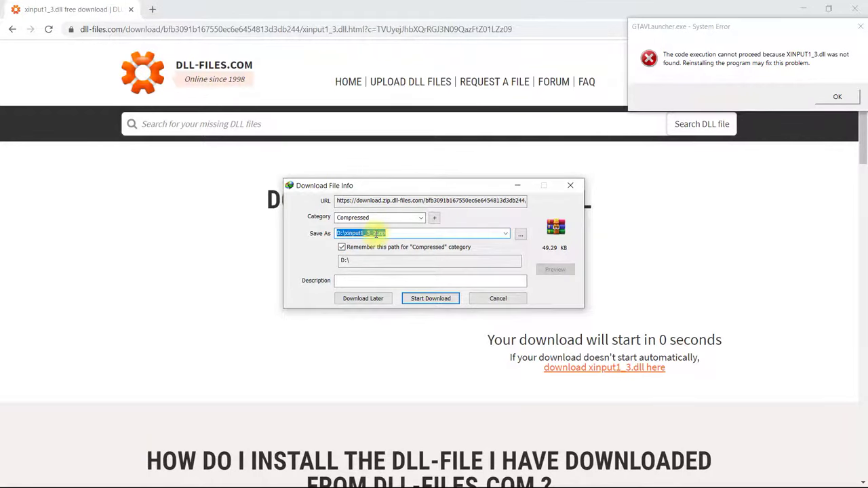
right_click(375, 234)
click(380, 234)
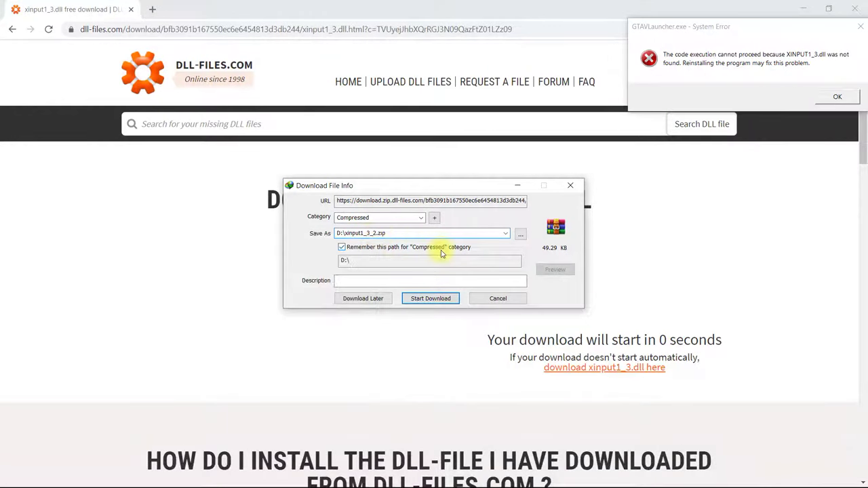
key(BackSpace)
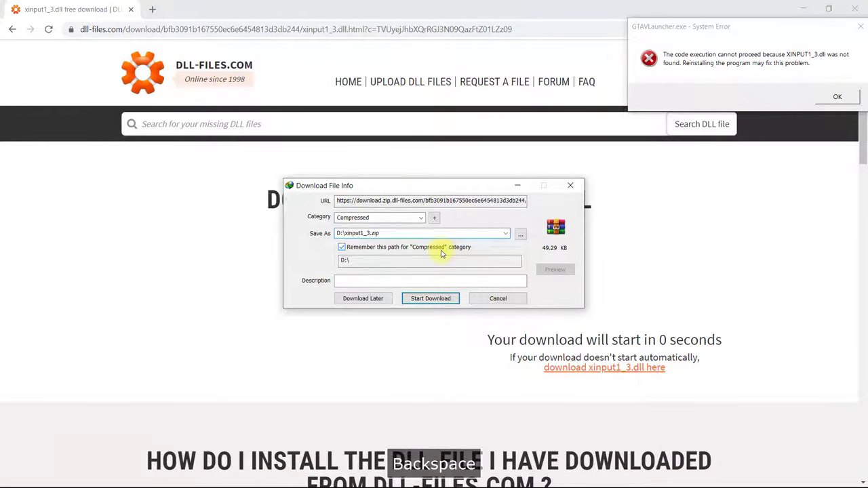
click(427, 299)
click(427, 311)
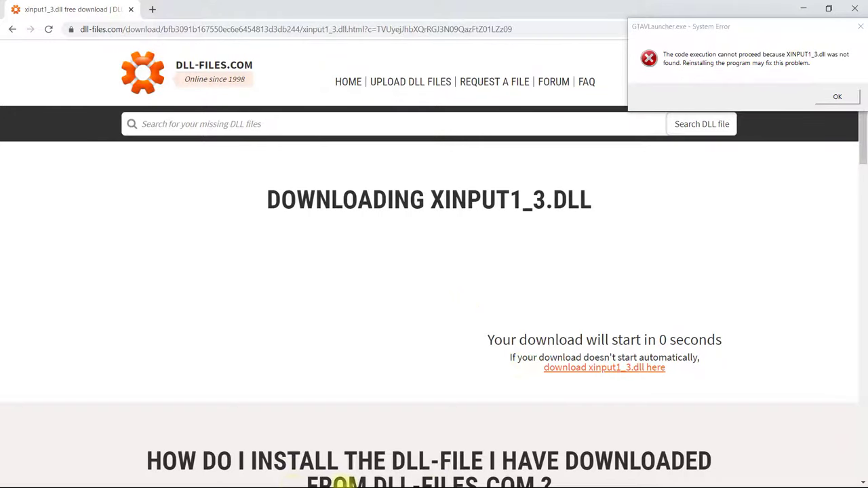
- Open DATA Volume (D:) in File Explorer and select the downloaded xinput1_3 archive
click(803, 8)
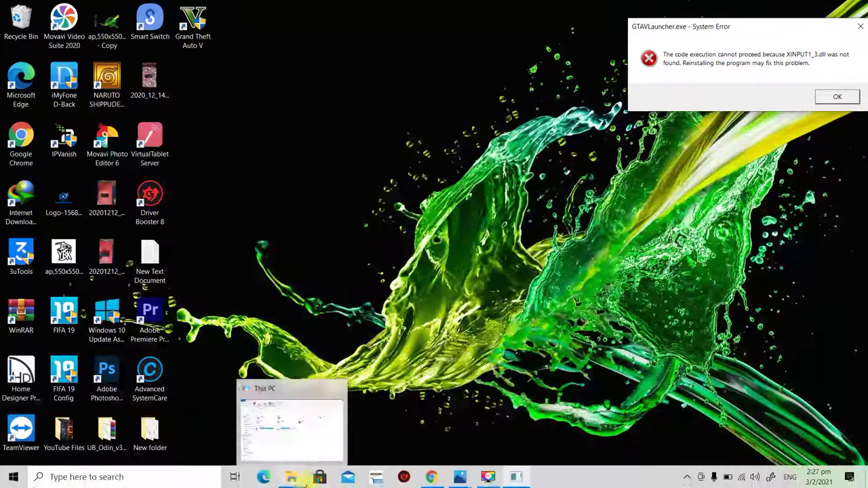
mouse_move(309, 478)
click(296, 428)
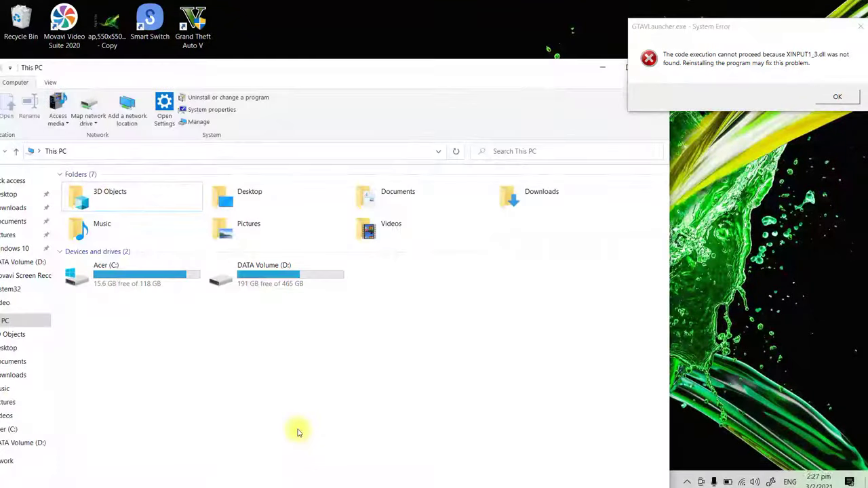
drag(271, 70, 354, 44)
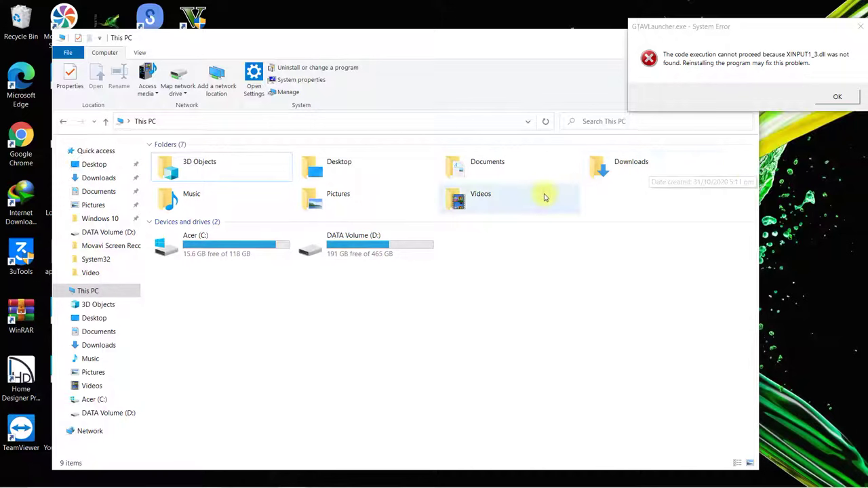
double_click(377, 254)
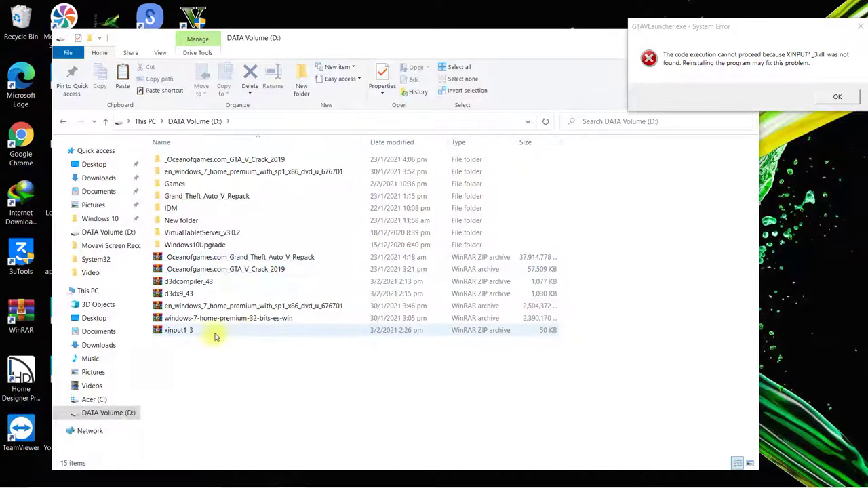
click(193, 336)
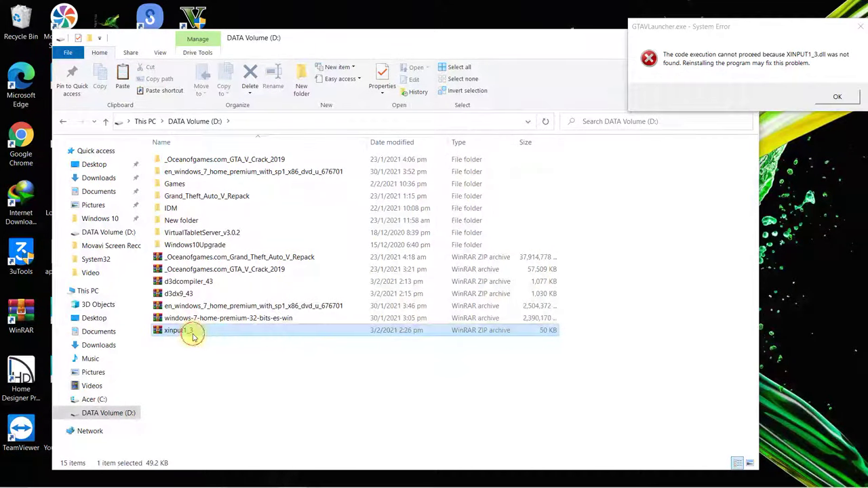
- Open the xinput1_3 archive in WinRAR, extract its files to an xinput1_3 folder on D:, and close WinRAR
right_click(193, 335)
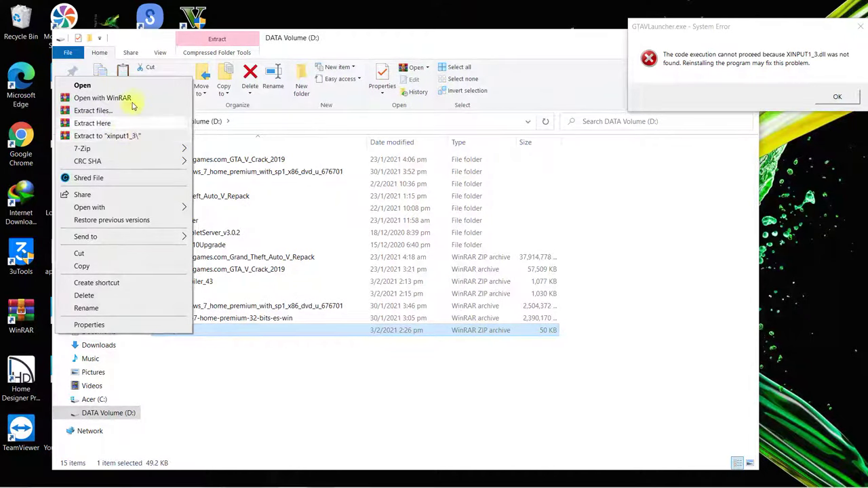
click(83, 85)
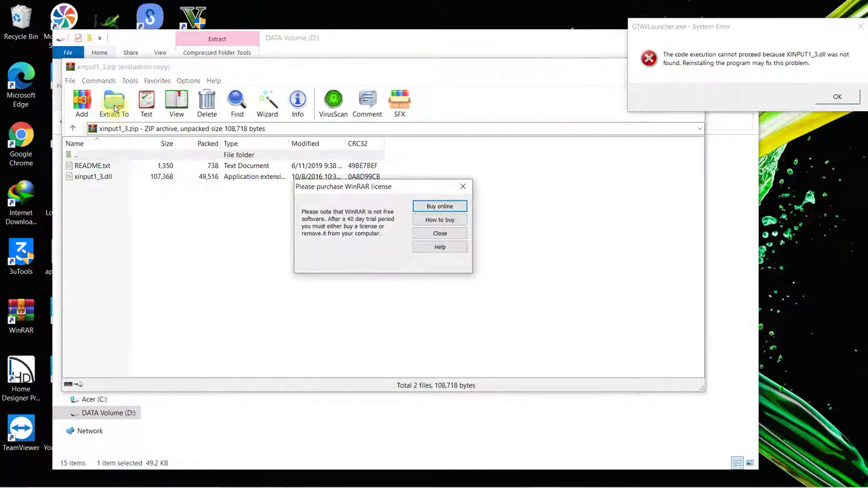
click(431, 236)
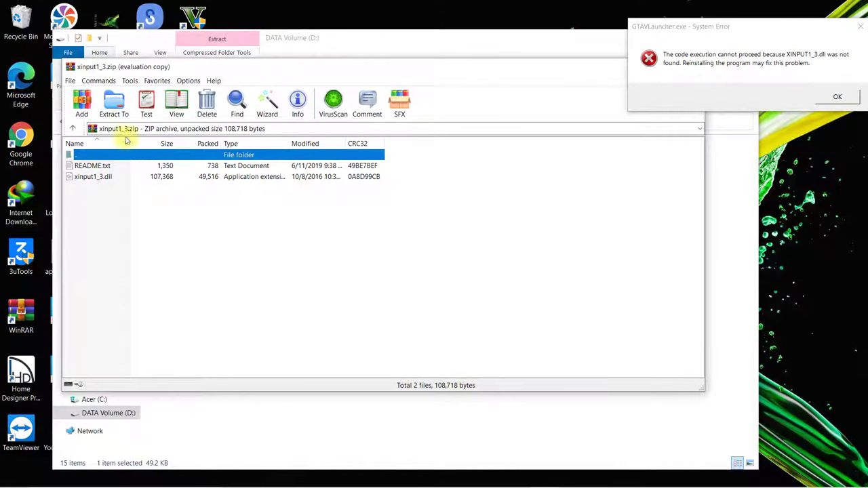
click(115, 105)
click(409, 345)
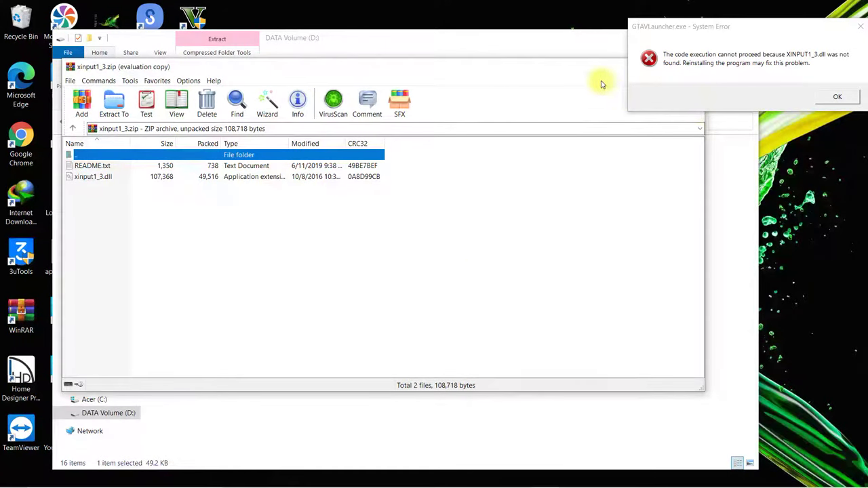
drag(543, 68, 459, 118)
click(607, 119)
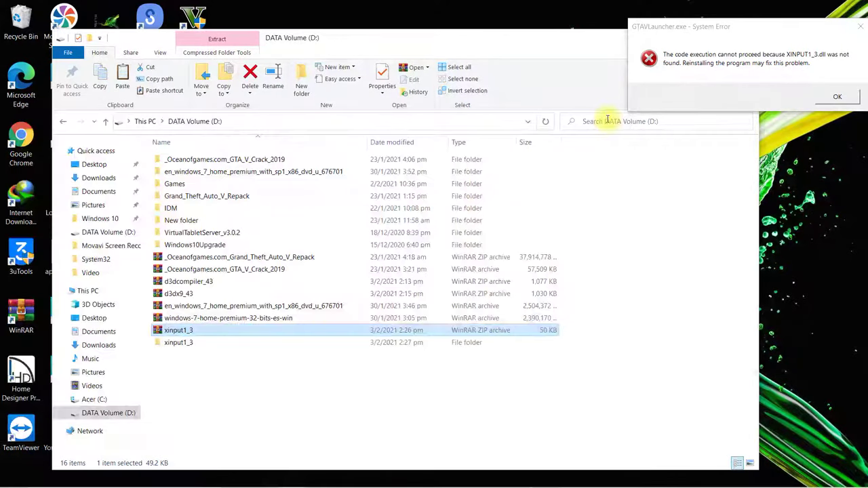
- Open the extracted xinput1_3 folder and copy the xinput1_3.dll file
click(192, 343)
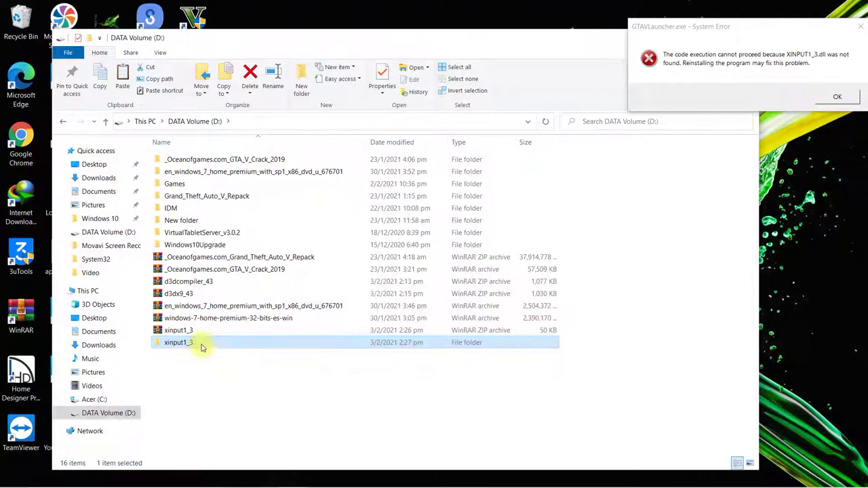
double_click(199, 344)
click(193, 172)
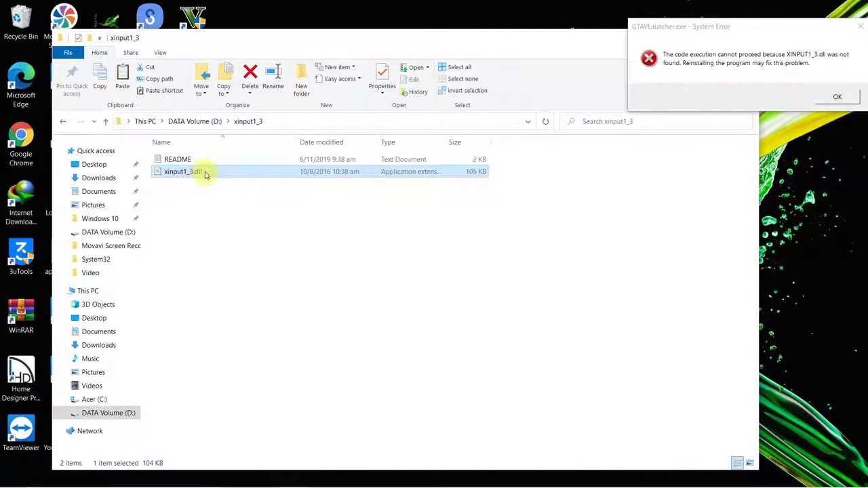
right_click(206, 175)
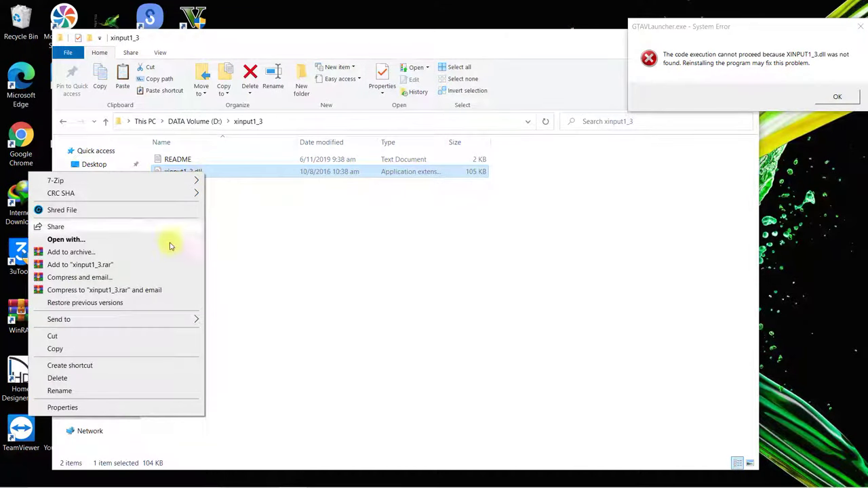
click(55, 348)
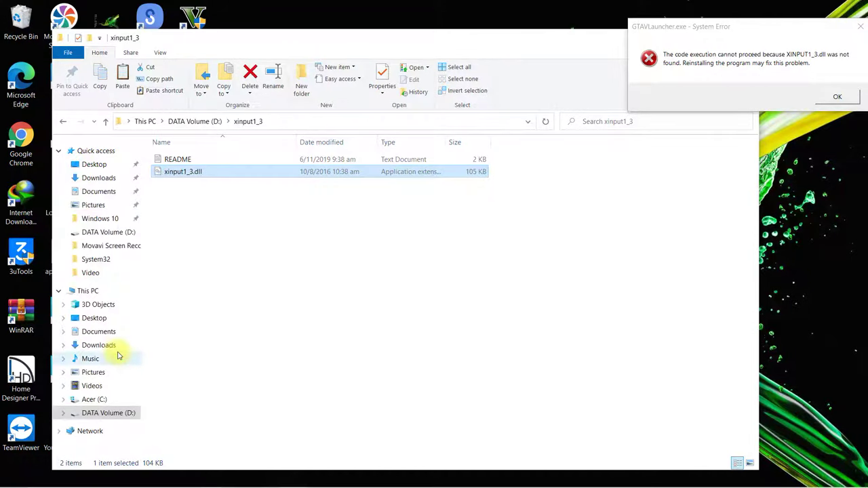
- Go to the System32 folder inside the Windows folder on Acer (C:)
click(95, 294)
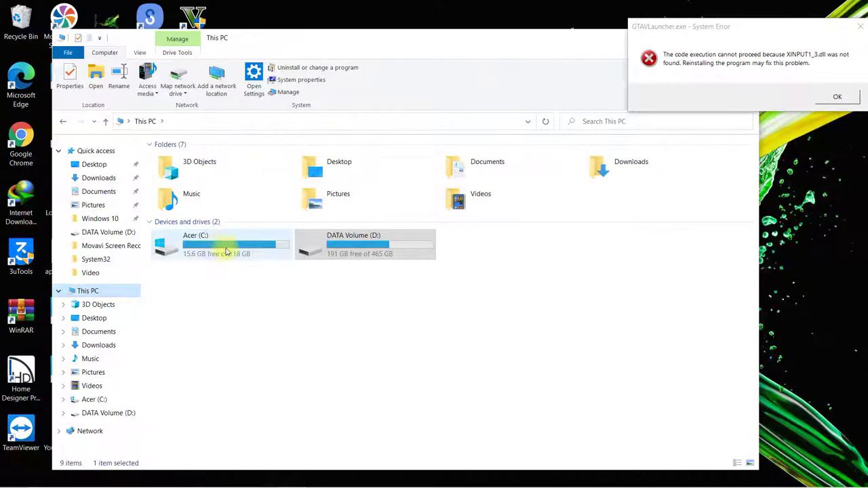
double_click(258, 249)
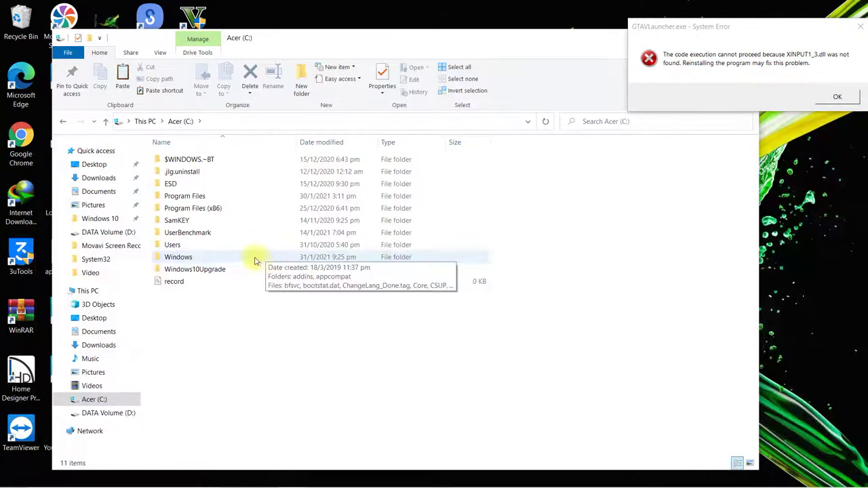
double_click(225, 258)
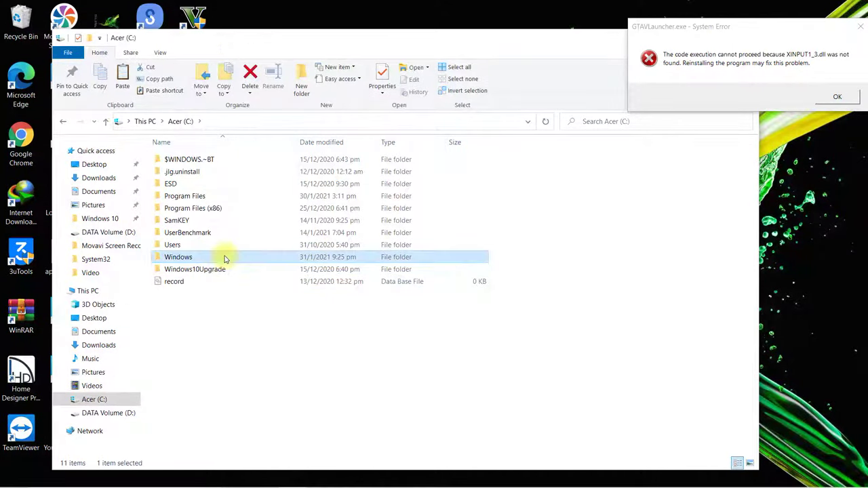
click(244, 357)
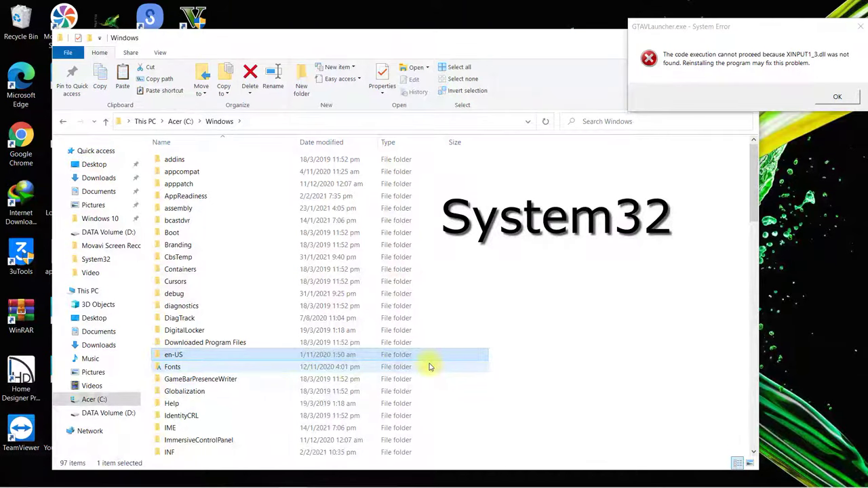
key(s)
key(s)
key(s)
key(s)
key(s)
key(s)
key(s)
key(s)
key(s)
key(s)
key(s)
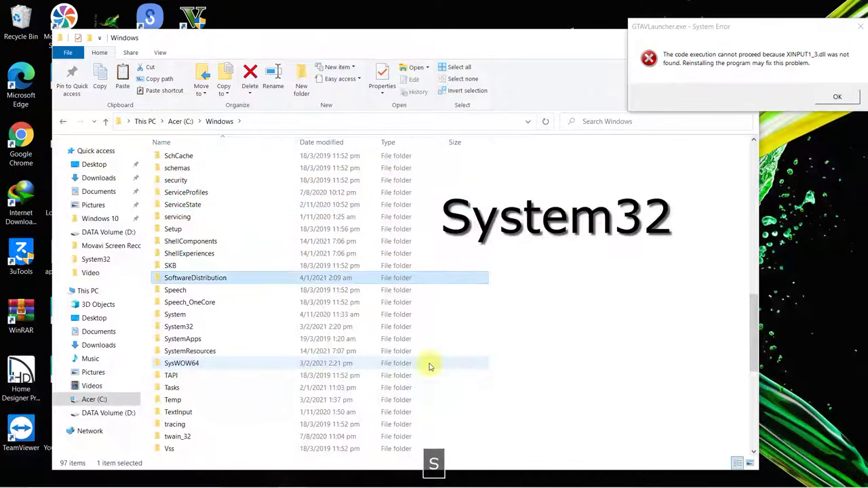
key(s)
key(s)
key(s)
key(s)
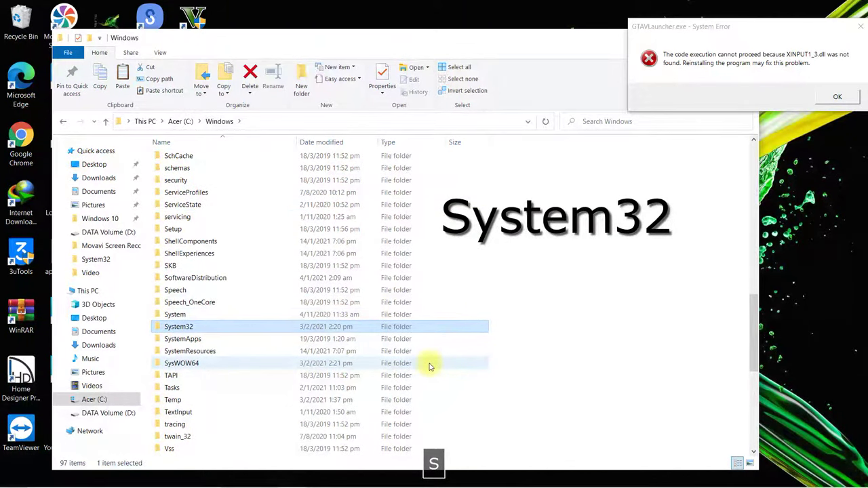
double_click(247, 330)
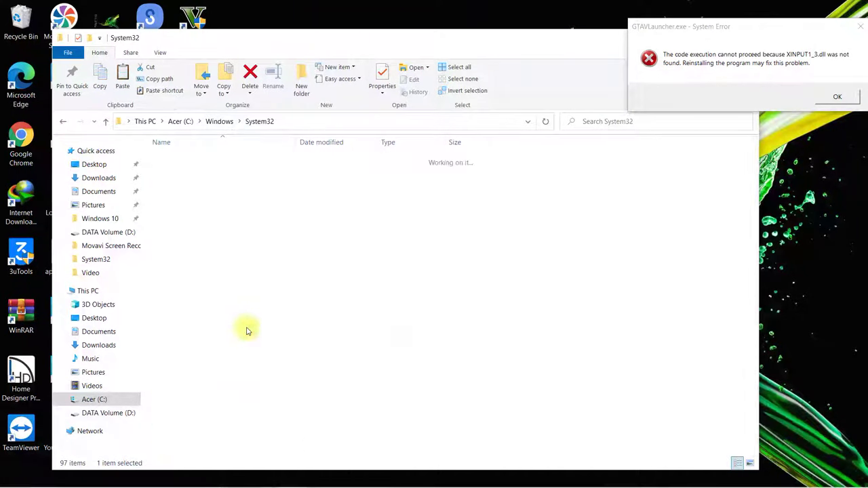
- Paste xinput1_3.dll into the System32 folder, granting administrator permission for the copy
right_click(608, 289)
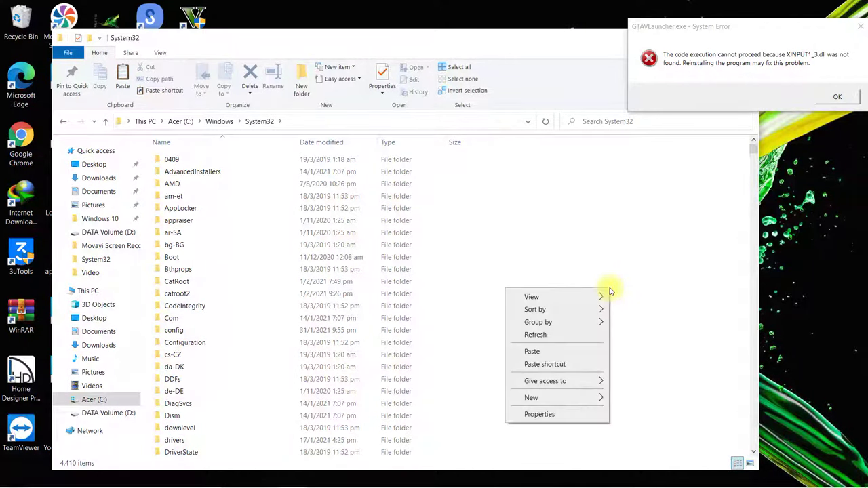
click(532, 352)
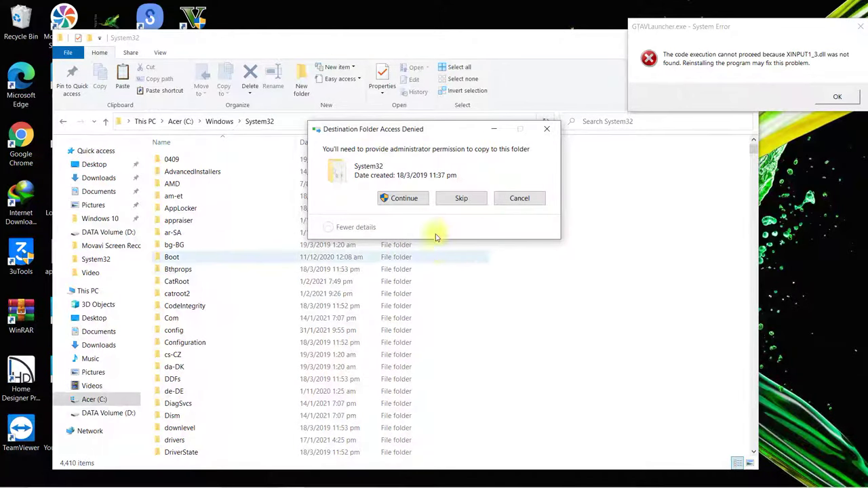
click(404, 198)
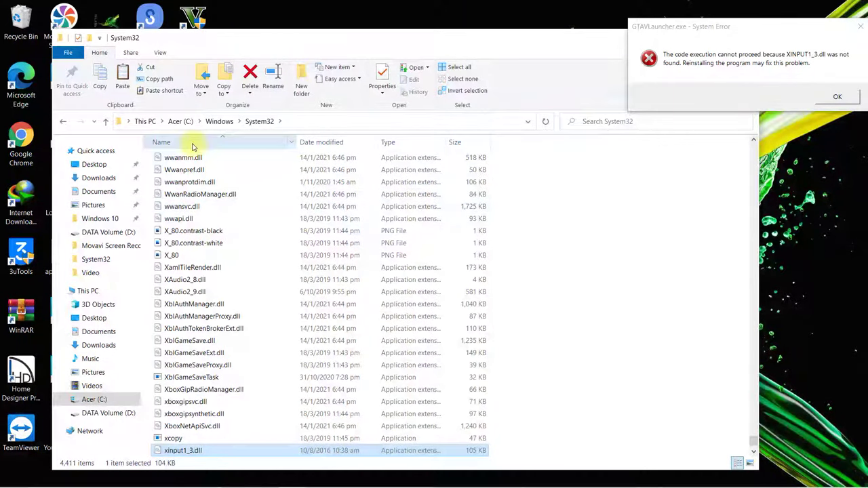
- Return to the Windows folder and paste xinput1_3.dll into SysWOW64, granting administrator permission for the copy
click(64, 122)
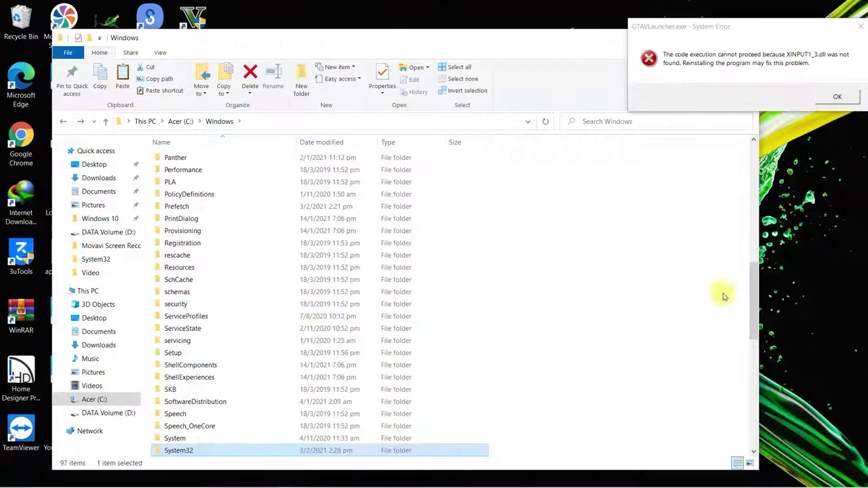
scroll(751, 292, down, 4)
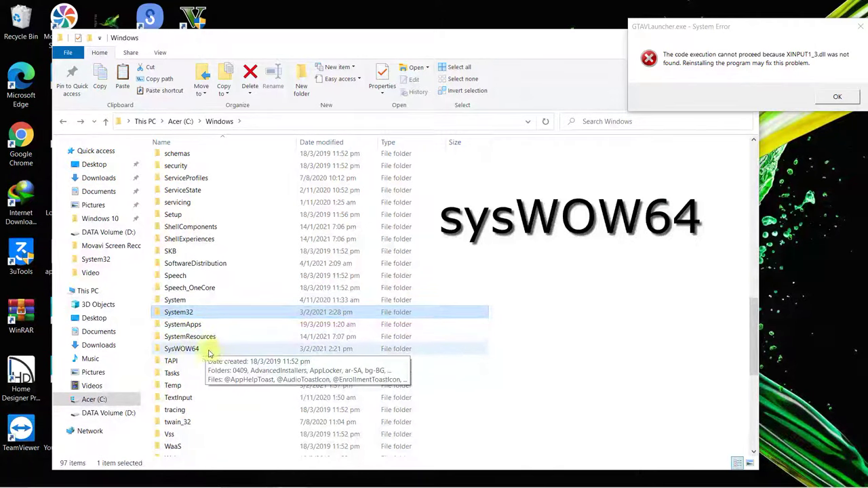
double_click(182, 348)
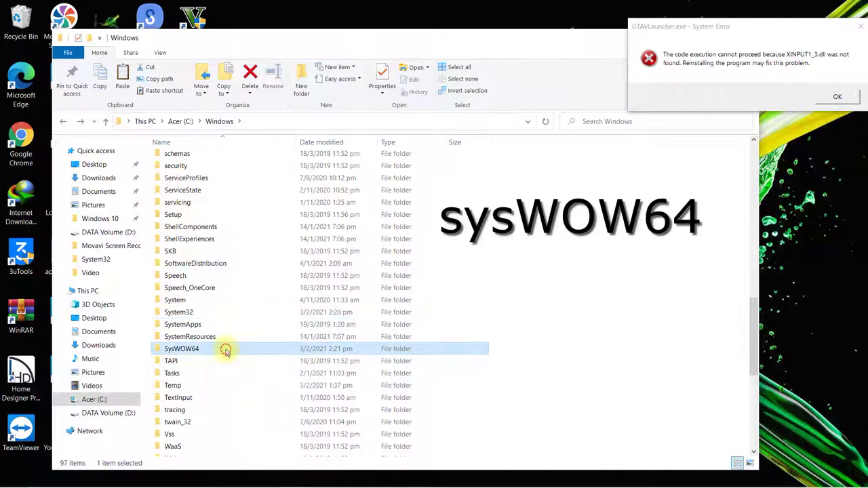
right_click(597, 285)
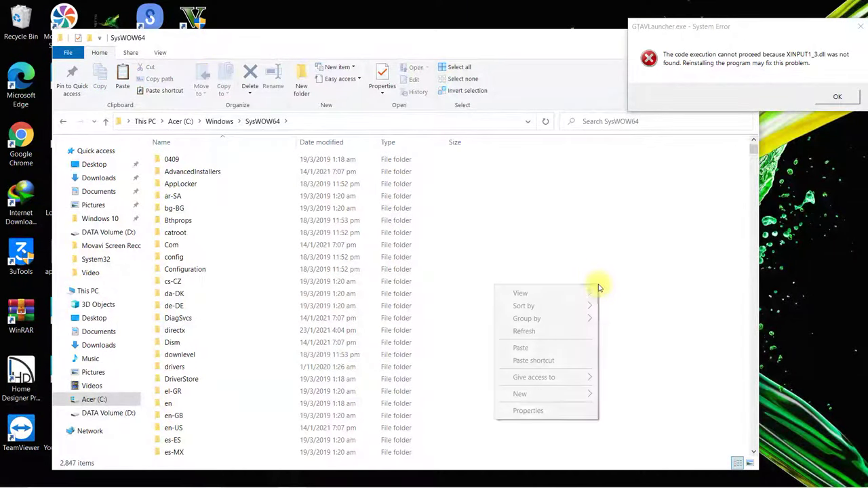
click(545, 350)
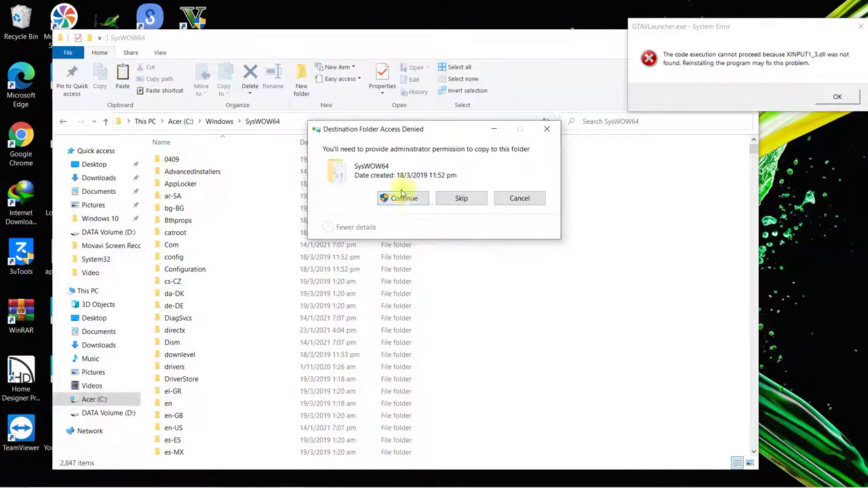
click(410, 198)
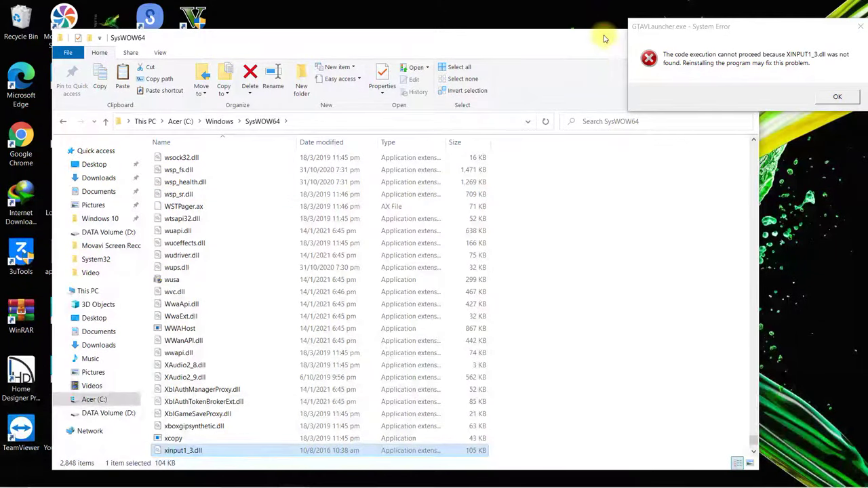
- Dismiss the XINPUT1_3.dll system error, minimize File Explorer, and relaunch Grand Theft Auto V from the desktop
click(63, 121)
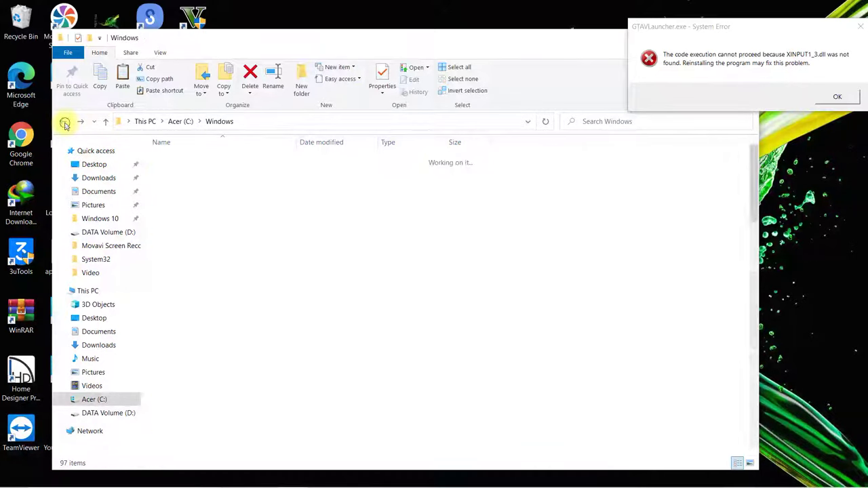
click(63, 121)
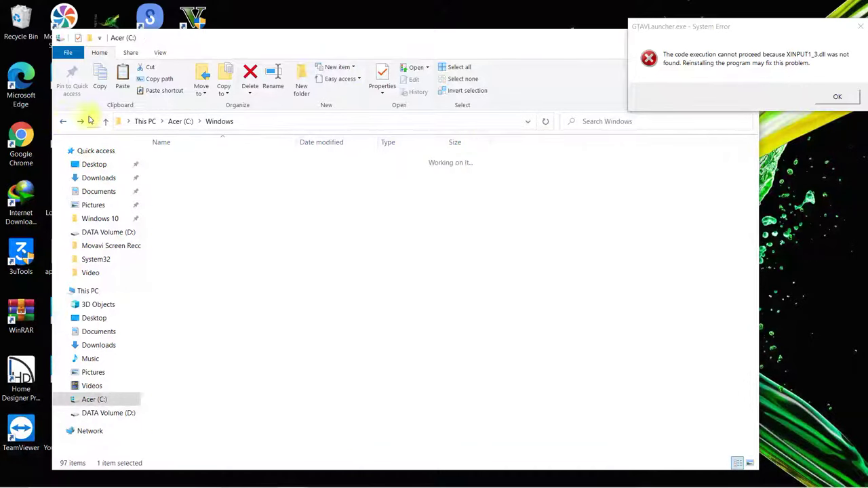
click(837, 97)
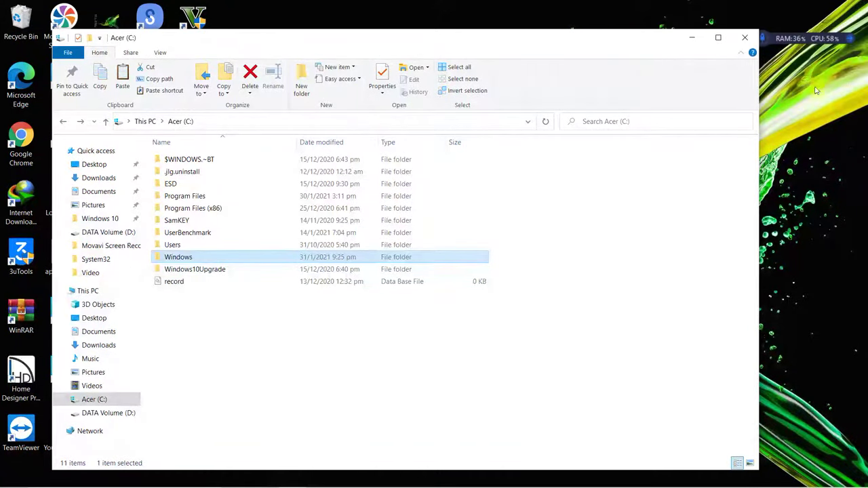
click(693, 43)
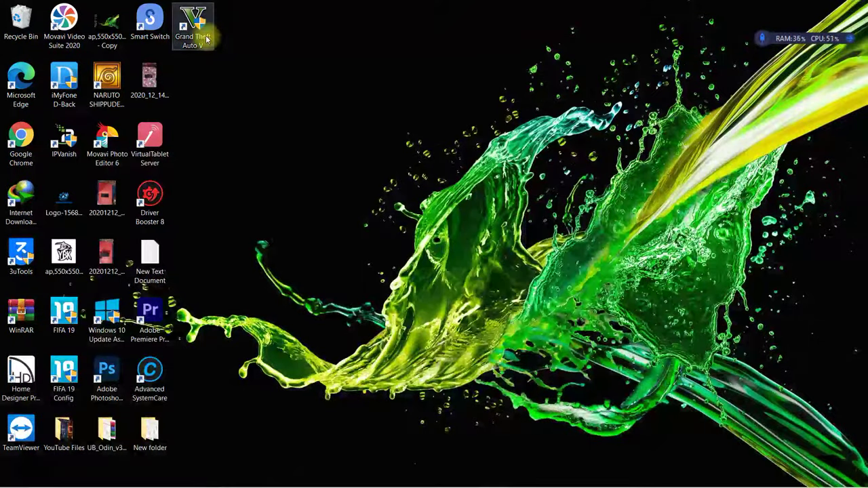
double_click(198, 38)
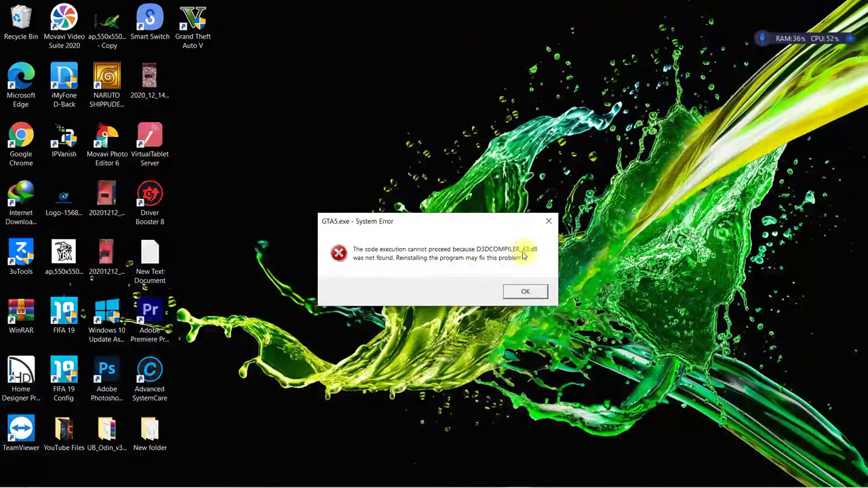
- Bring File Explorer back and check DATA Volume (D:) for the downloaded DLL archives
mouse_move(234, 481)
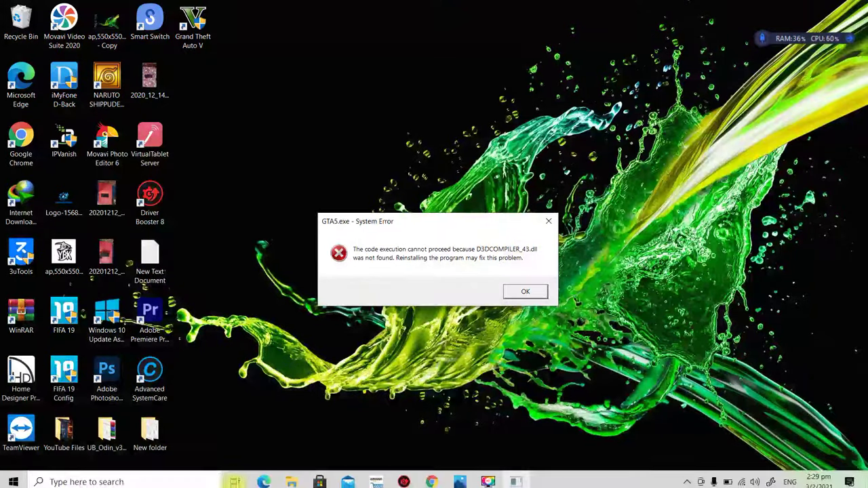
click(290, 480)
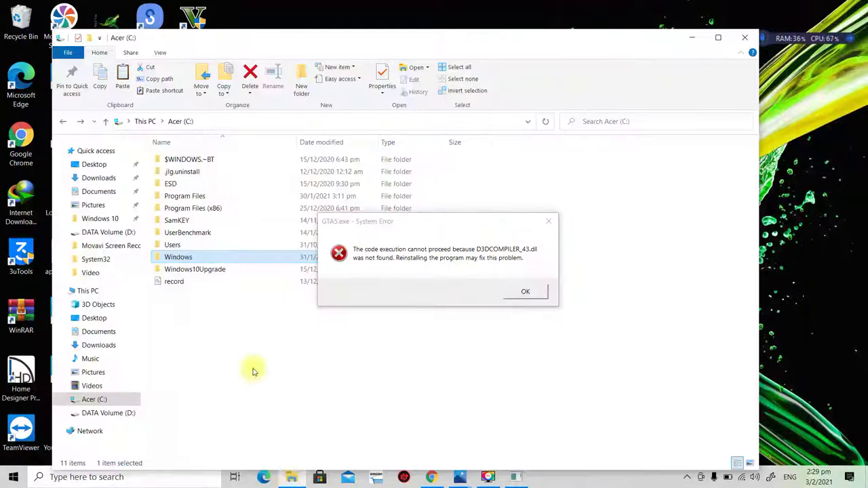
click(109, 413)
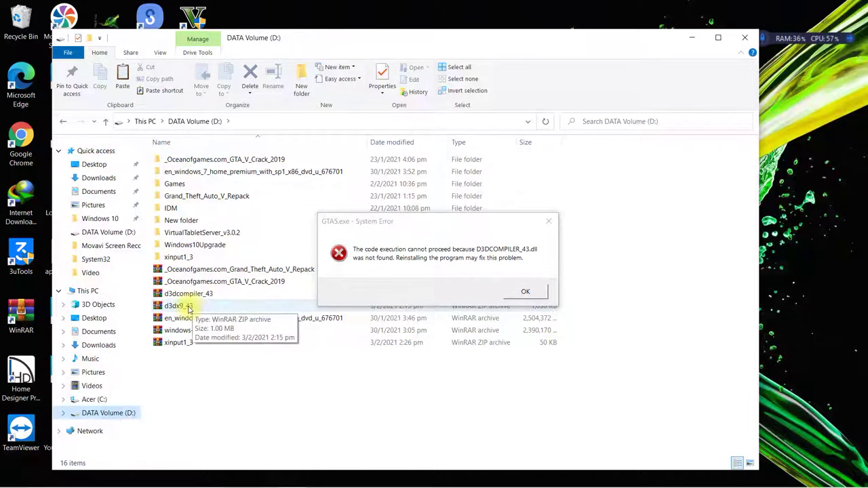
- Switch to Chrome and search DLL-files.com for D3DCOMPILER_43
click(429, 478)
click(277, 122)
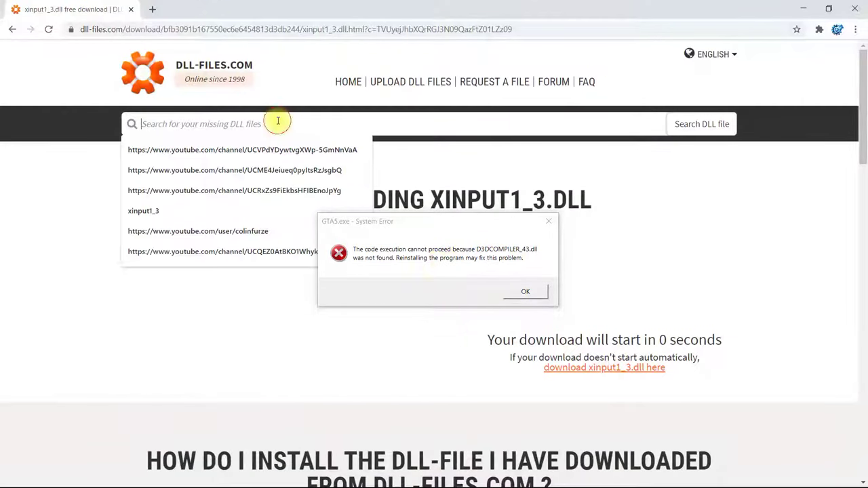
text(d)
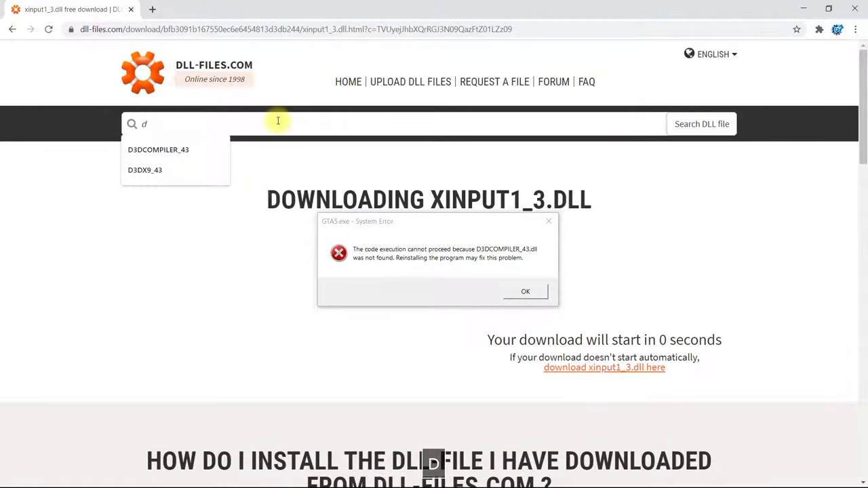
click(190, 153)
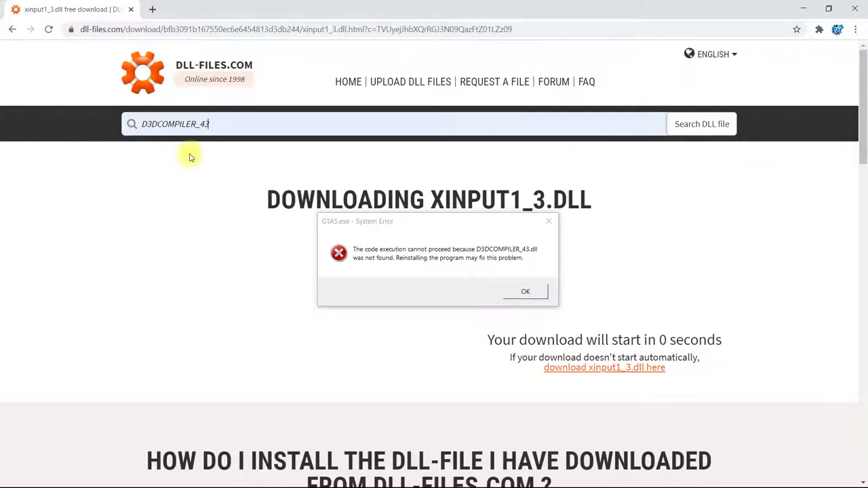
click(705, 131)
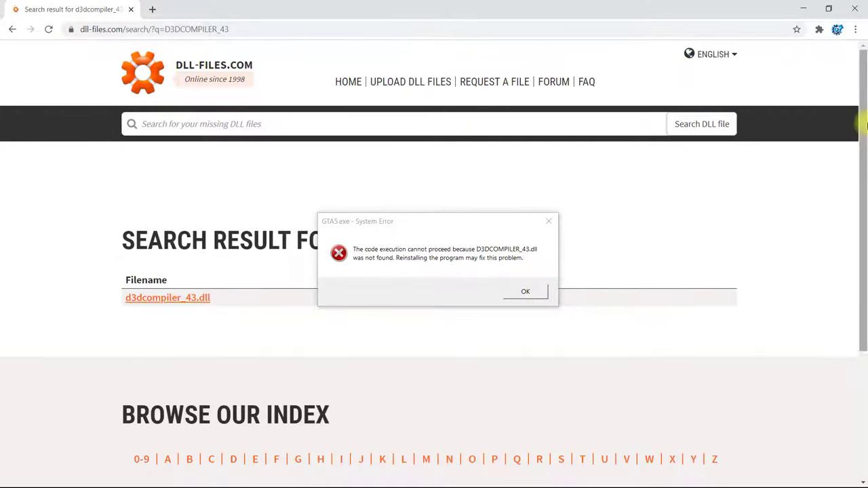
- Open the d3dcompiler_43.dll result and examine its 32-bit and 64-bit downloads with the error dialog moved aside, then minimize the browser
click(208, 351)
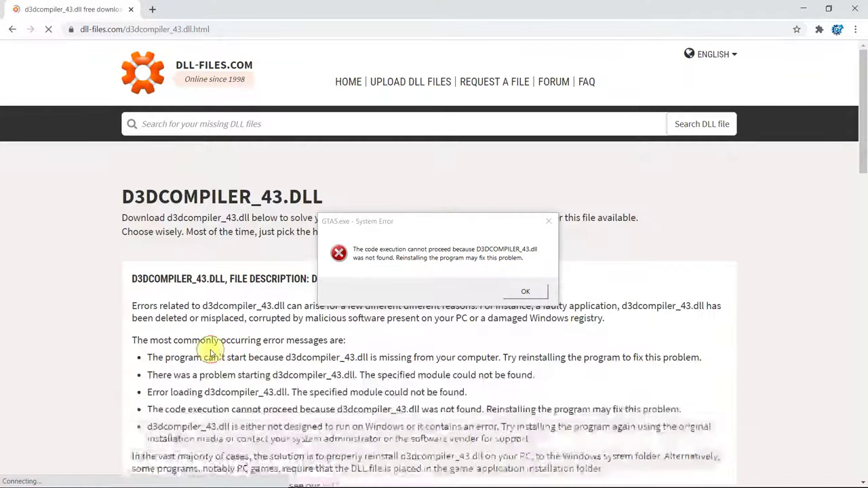
drag(865, 136, 864, 288)
scroll(477, 303, down, 4)
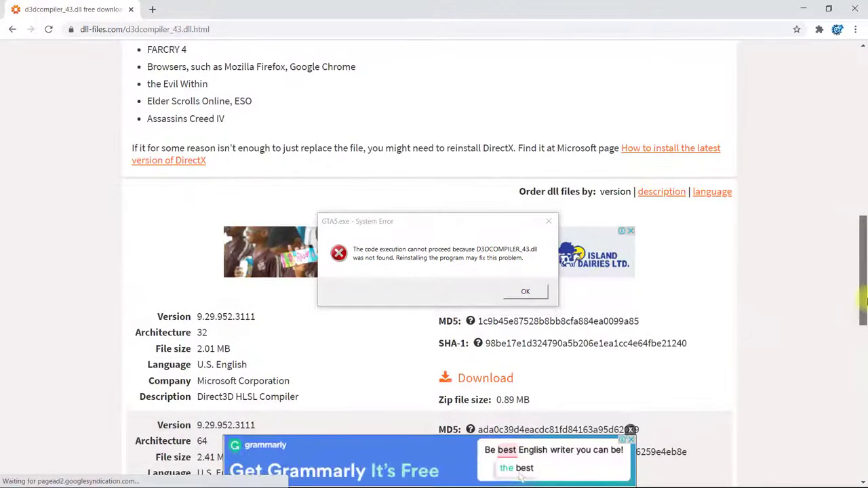
drag(449, 227, 762, 59)
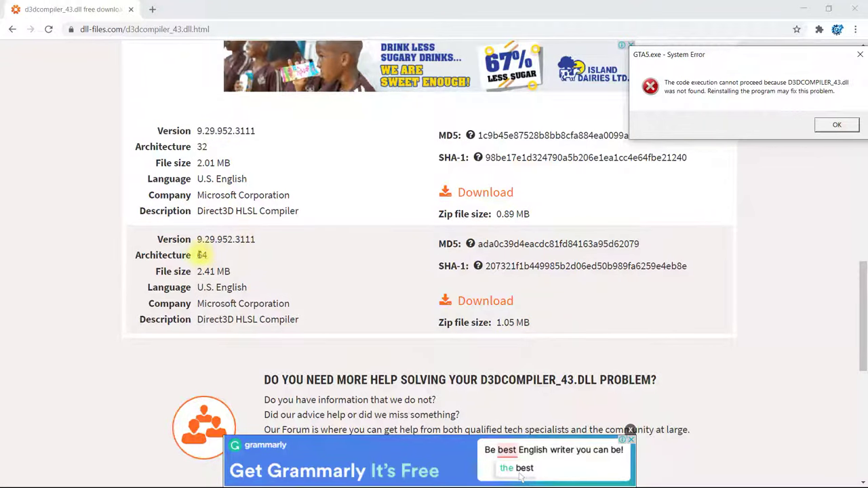
click(796, 9)
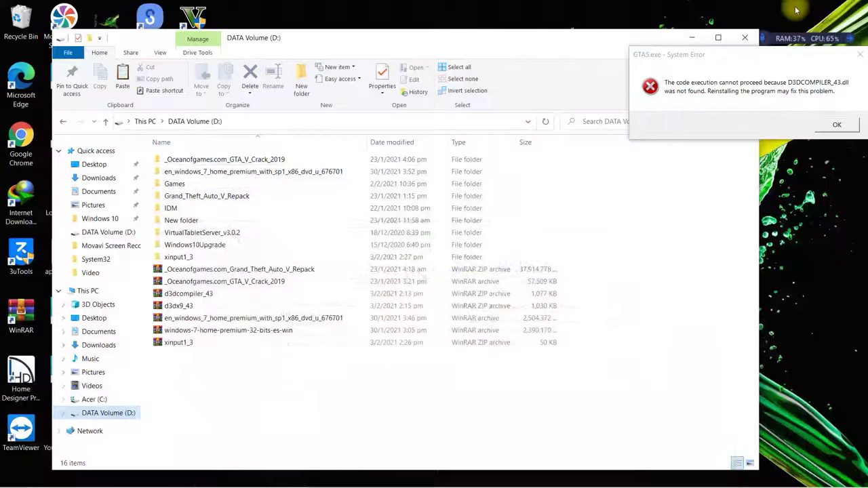
- Extract the d3dcompiler_43 archive into its own folder on the D: drive and copy D3DCompiler_43.dll from it
click(200, 296)
right_click(201, 295)
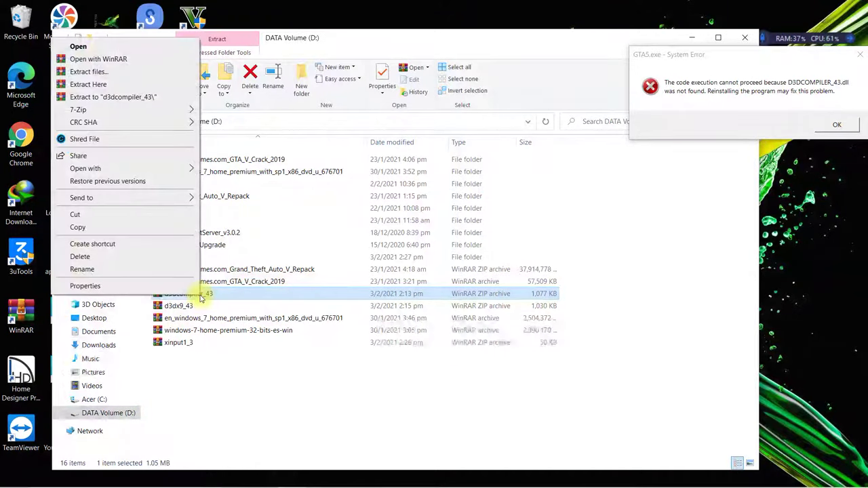
click(146, 96)
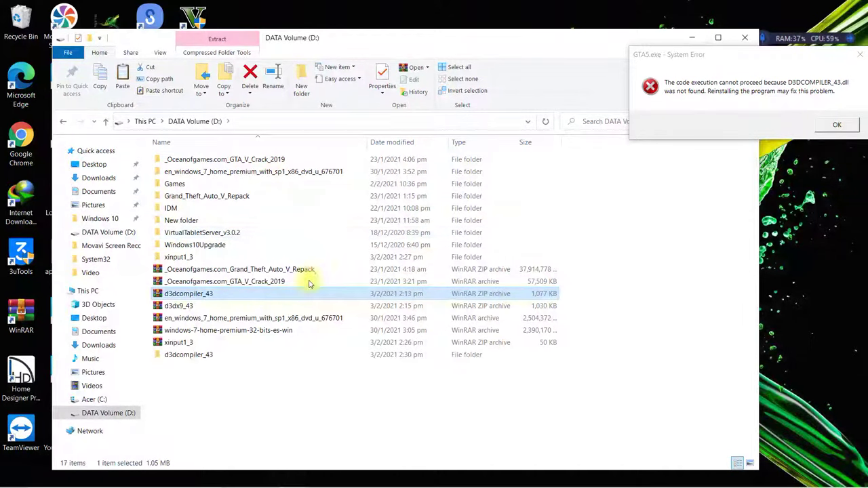
double_click(189, 355)
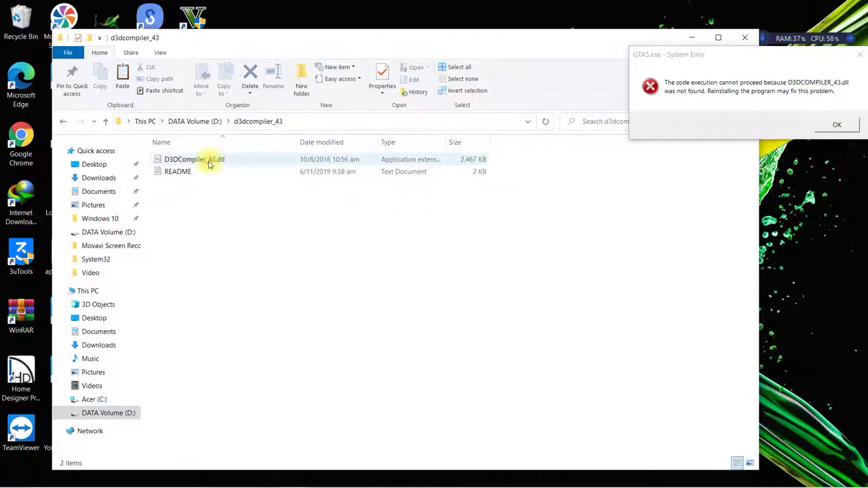
click(208, 162)
right_click(209, 162)
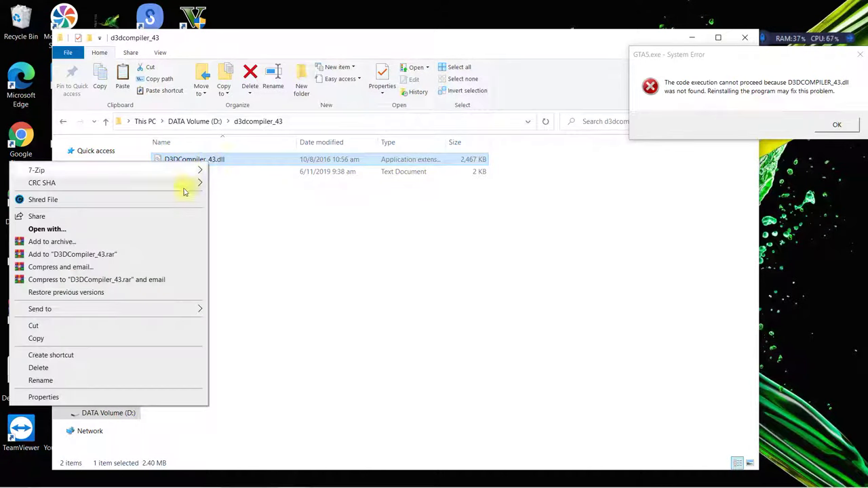
click(105, 338)
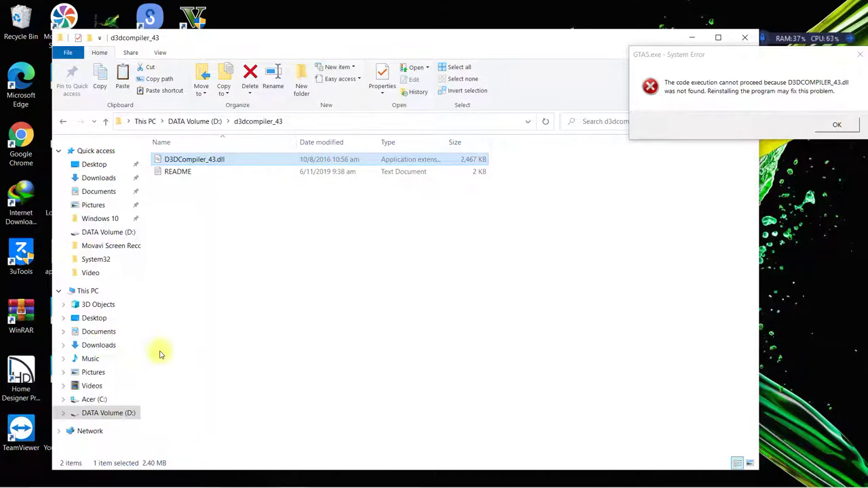
- Paste D3DCompiler_43.dll into the System32 folder under Windows on Acer (C:), granting administrator permission for the copy
click(123, 401)
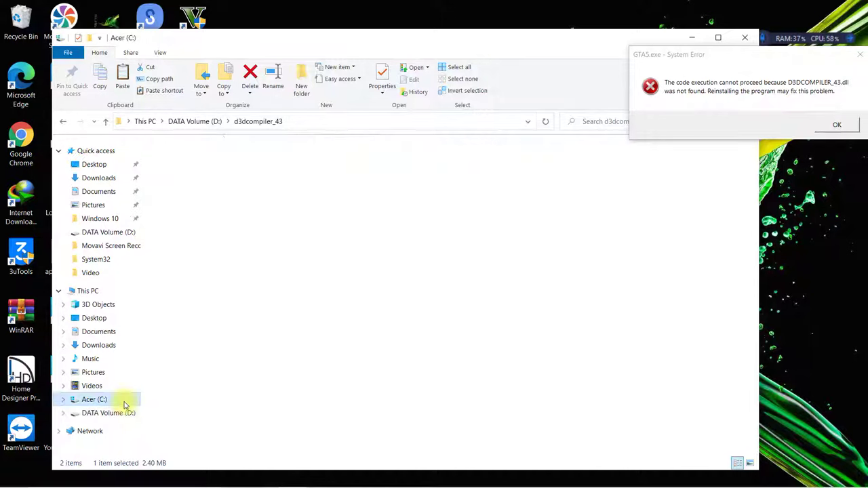
double_click(244, 257)
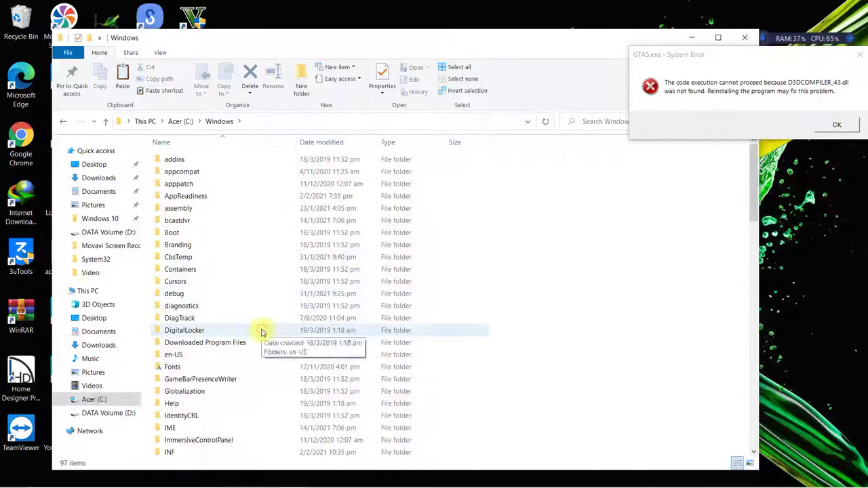
key(s)
key(s)
key(s)
key(s)
key(s)
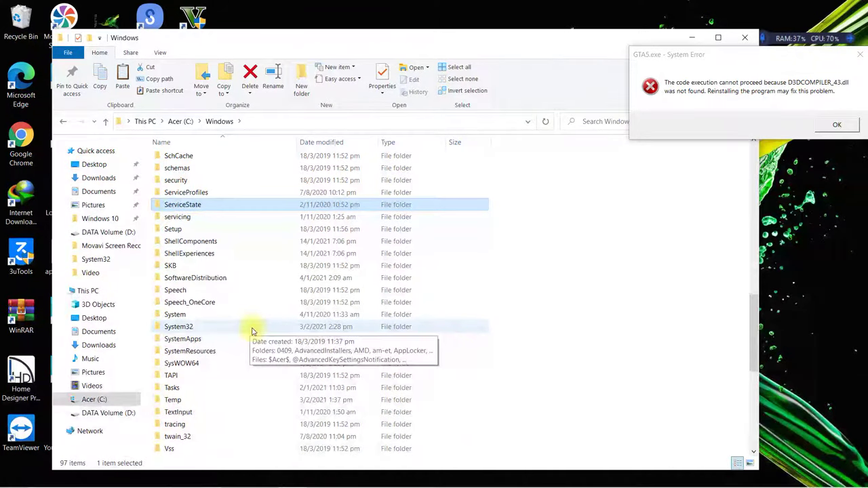
double_click(252, 329)
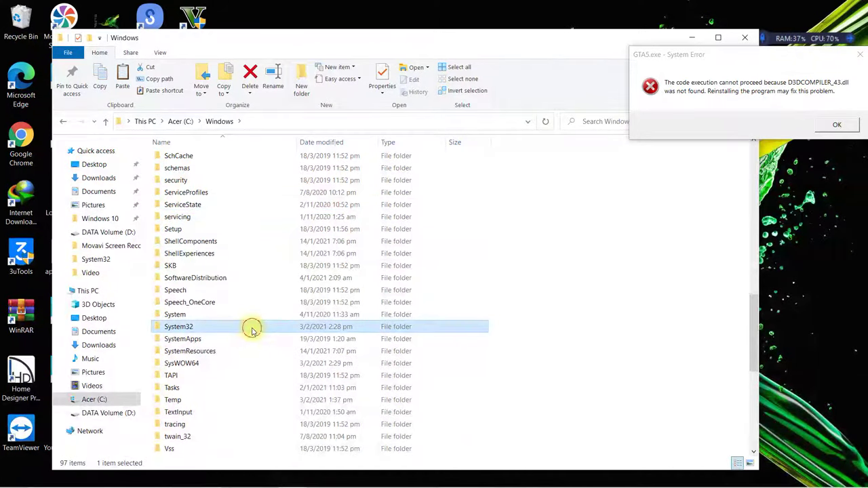
right_click(565, 281)
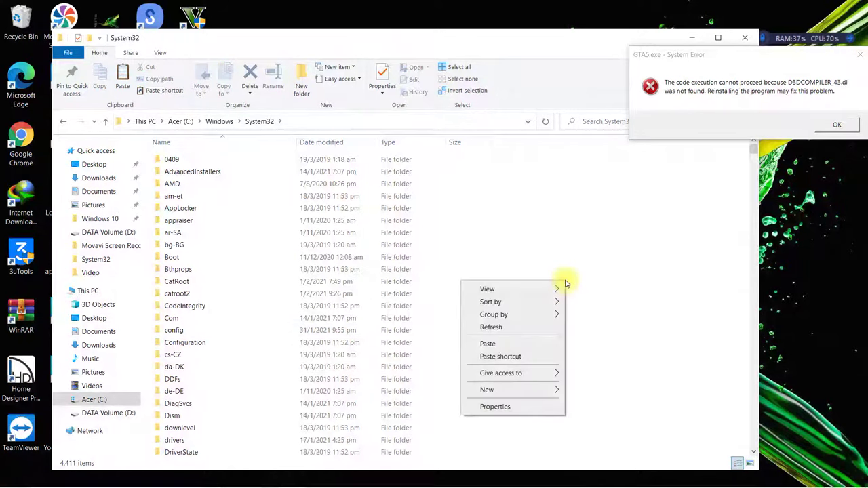
click(532, 348)
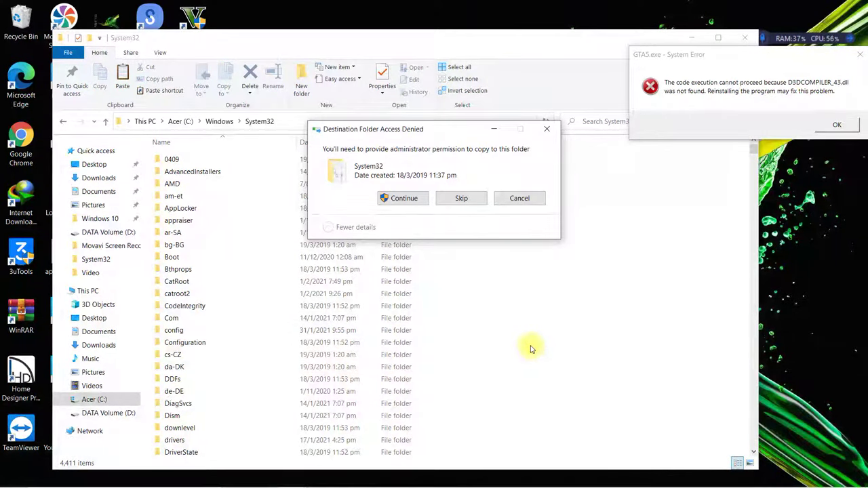
click(410, 199)
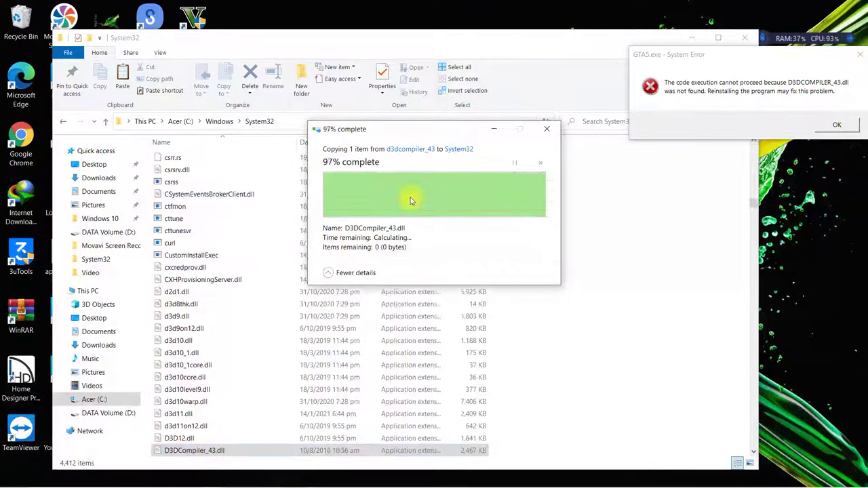
- Go back to the Windows folder and paste D3DCompiler_43.dll into SysWOW64, granting administrator permission for the copy
click(65, 120)
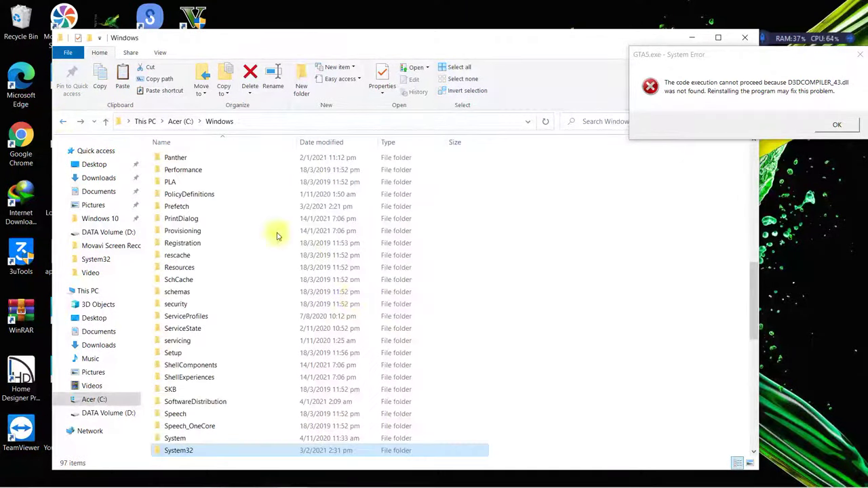
drag(755, 333, 758, 373)
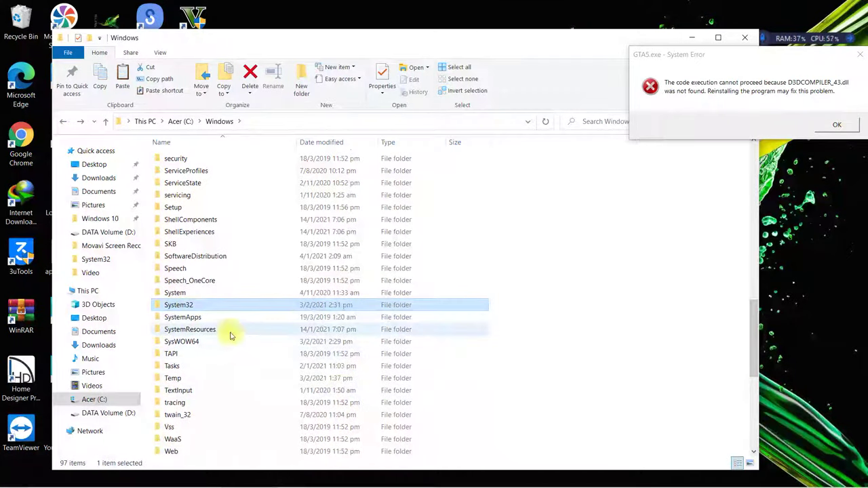
click(246, 352)
double_click(245, 340)
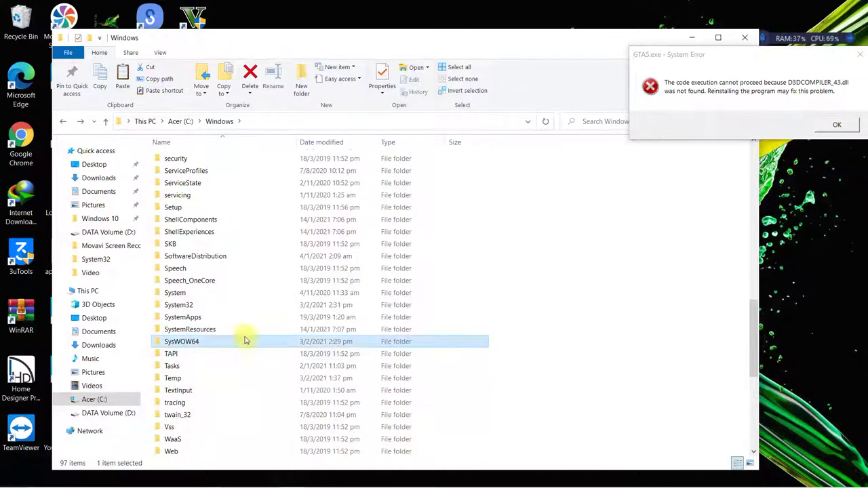
right_click(608, 296)
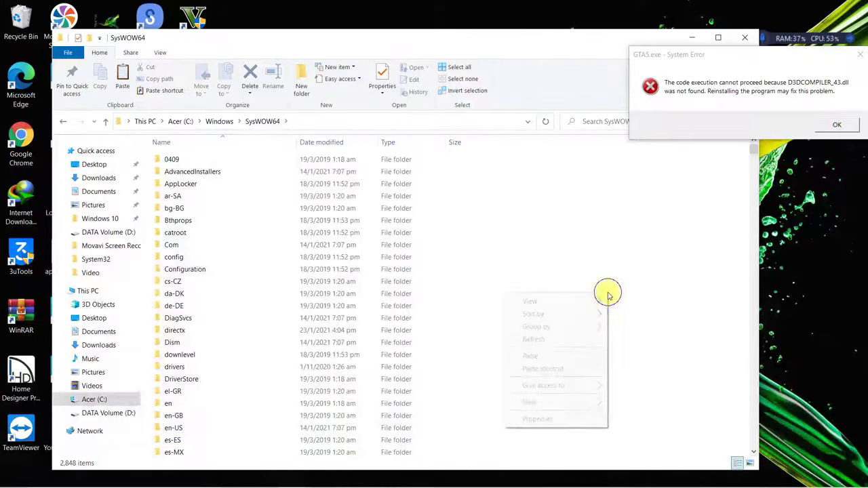
click(537, 358)
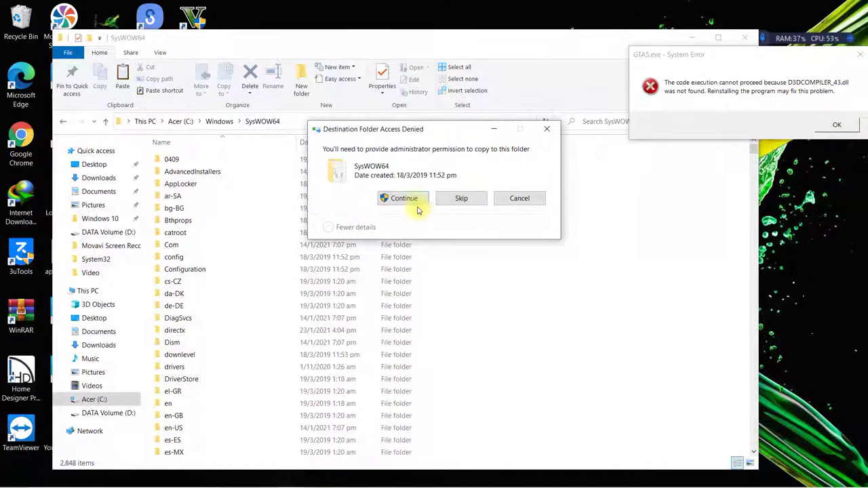
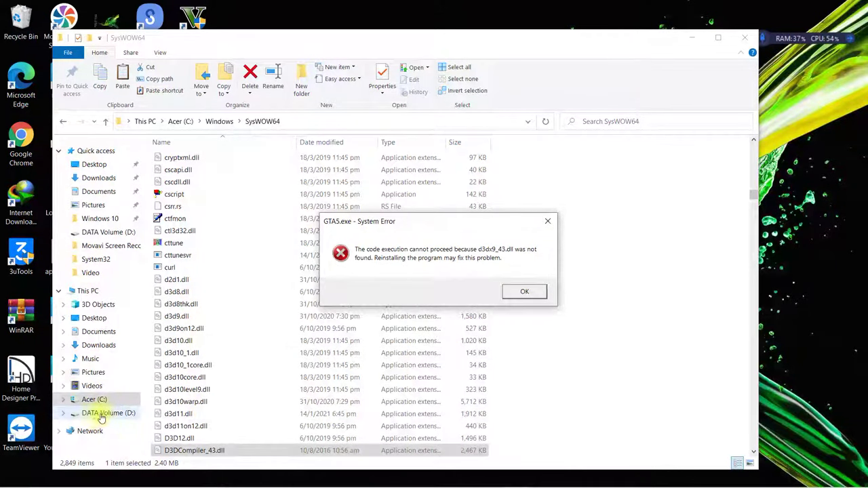
- Extract the d3dx9_43 archive on DATA Volume (D:) into its own folder and copy D3DX9_43.dll from it, moving the error dialog aside
click(109, 415)
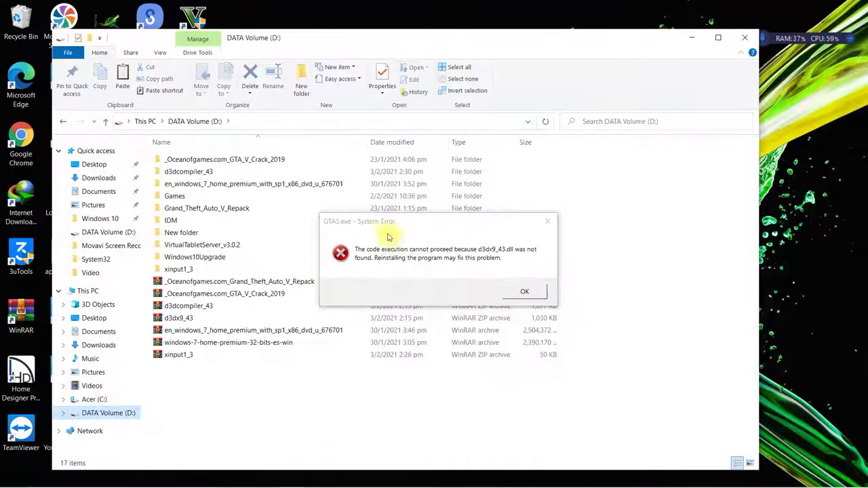
drag(383, 225, 677, 27)
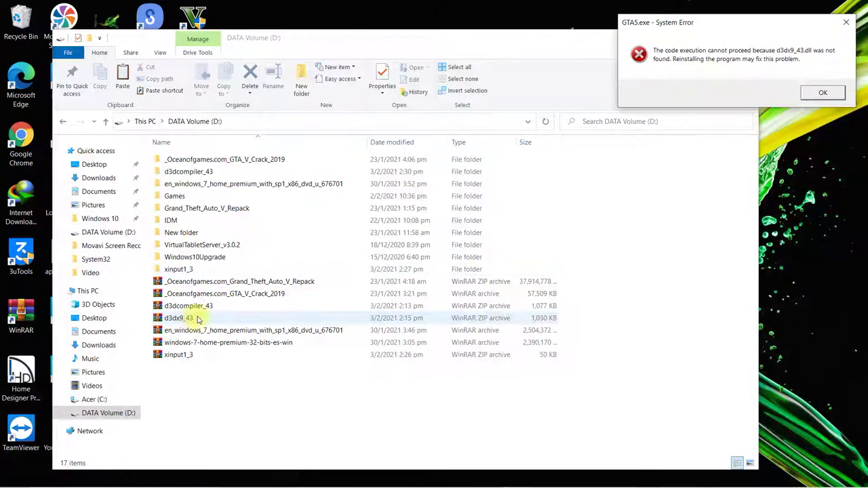
click(195, 319)
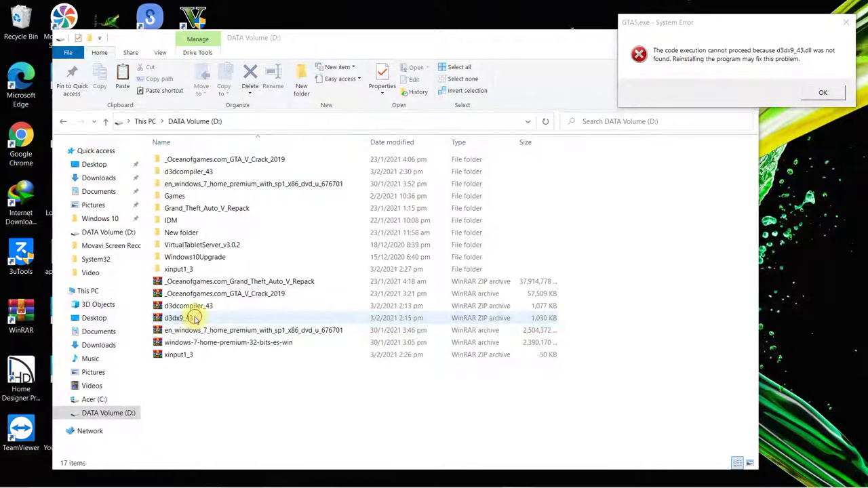
right_click(195, 318)
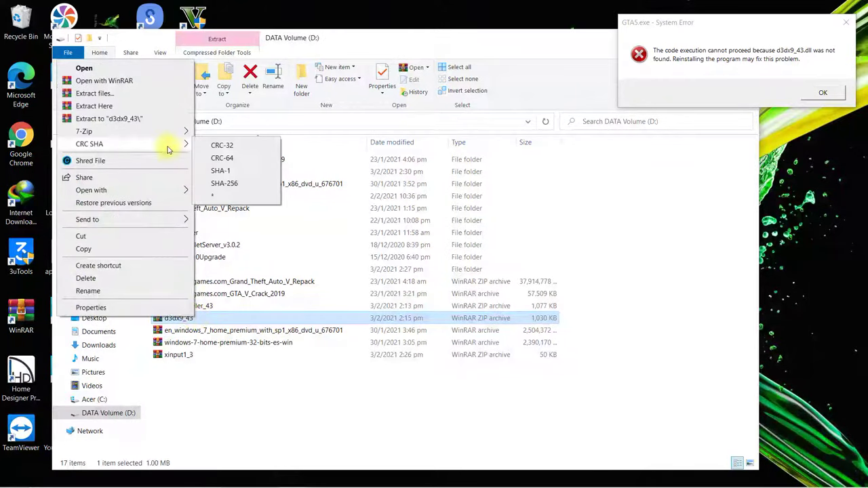
click(136, 119)
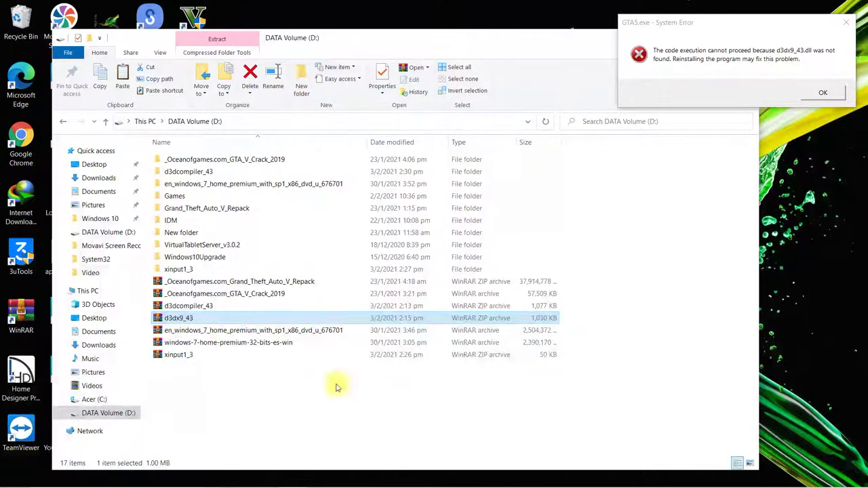
double_click(244, 367)
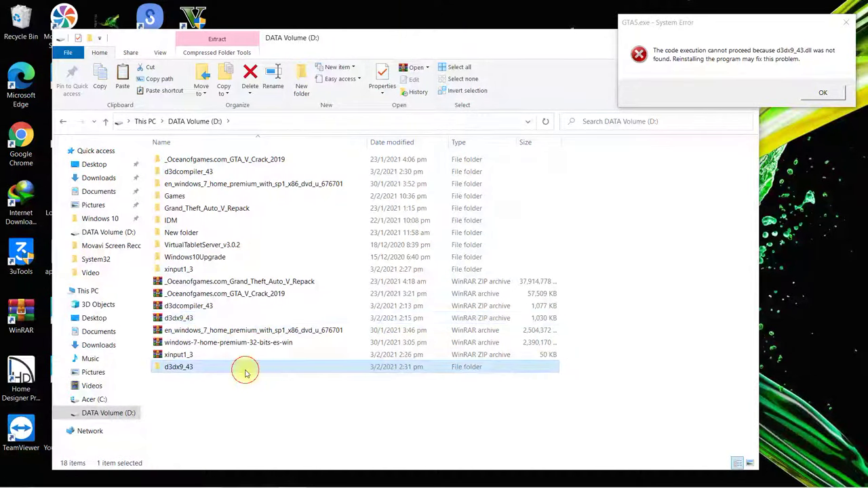
click(205, 160)
right_click(205, 159)
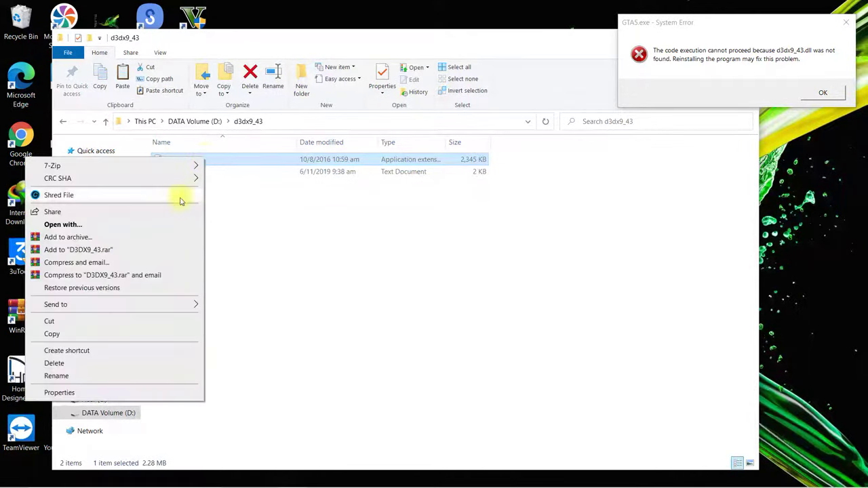
click(169, 338)
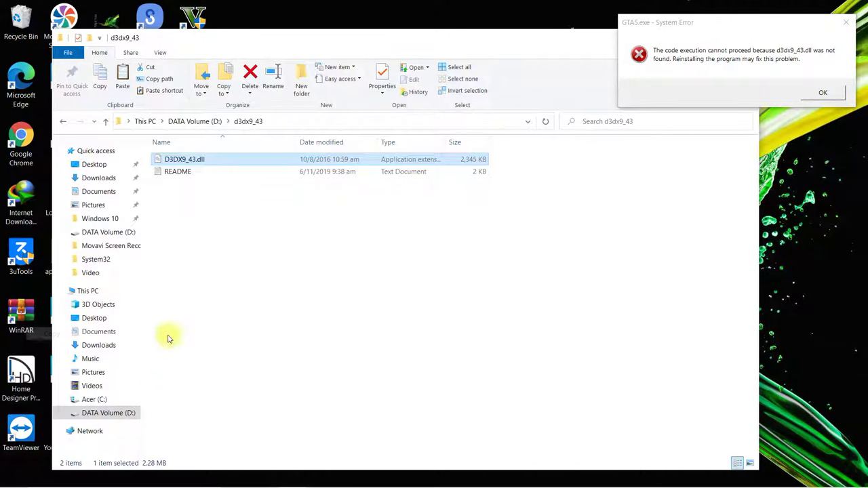
- Paste D3DX9_43.dll into the System32 folder under Windows on Acer (C:), granting administrator permission for the copy
click(116, 401)
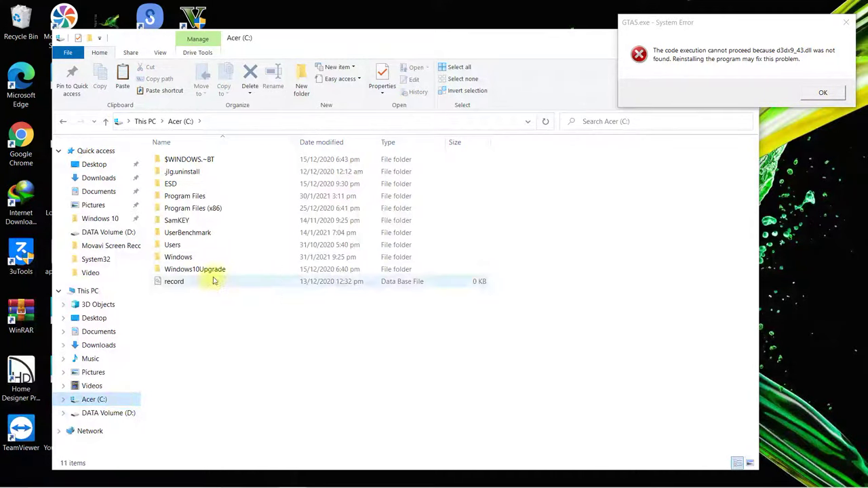
double_click(248, 259)
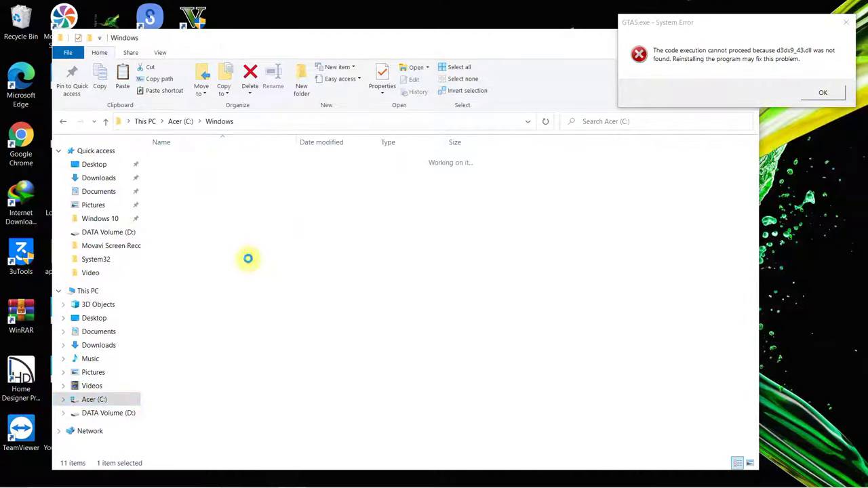
key(s)
key(s)
key(s)
key(s)
key(s)
key(s)
key(s)
key(s)
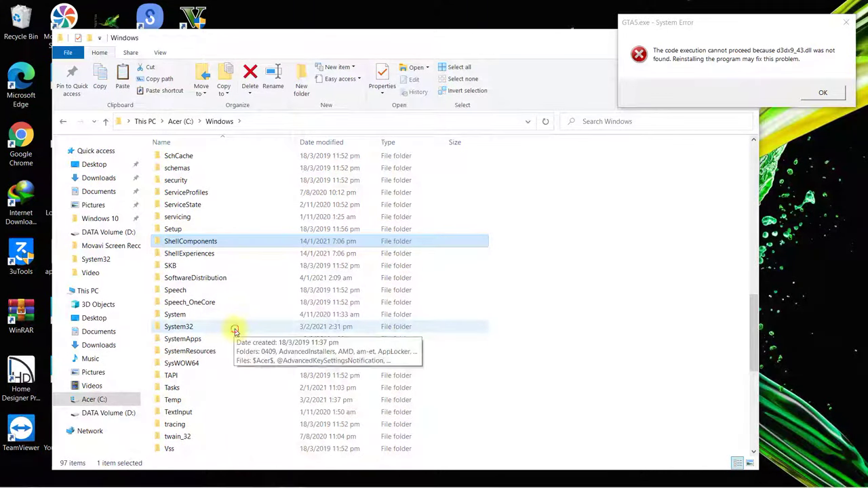
double_click(233, 331)
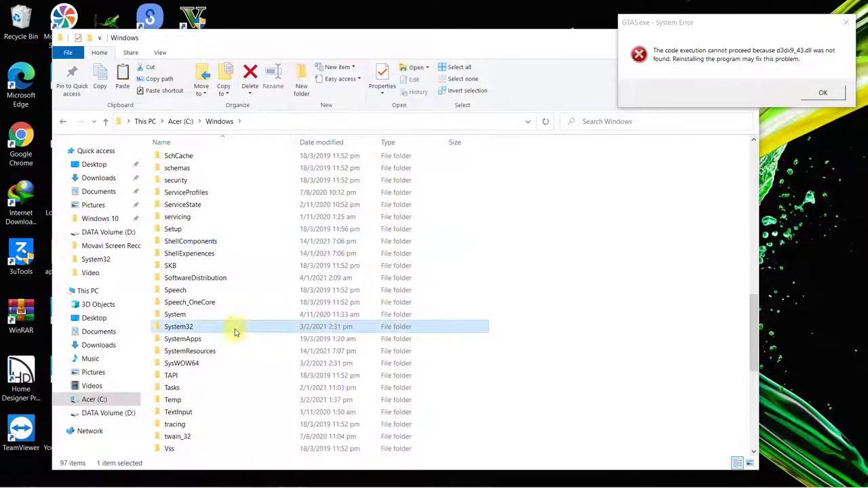
right_click(591, 269)
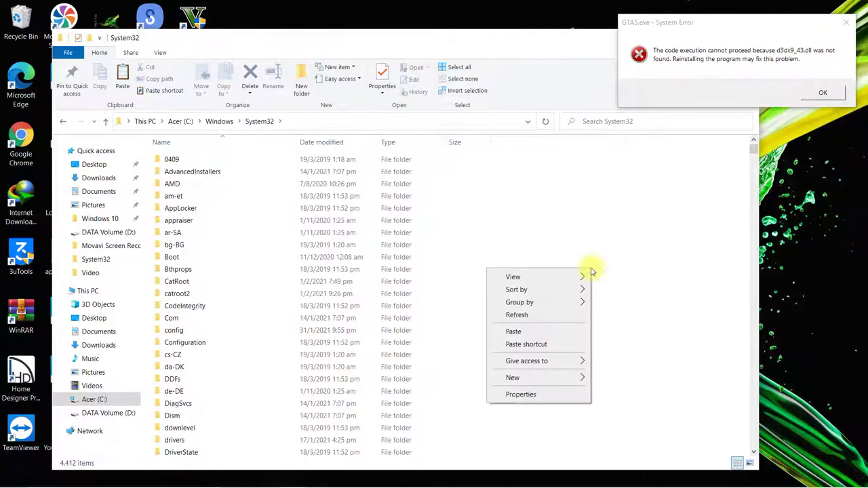
click(551, 337)
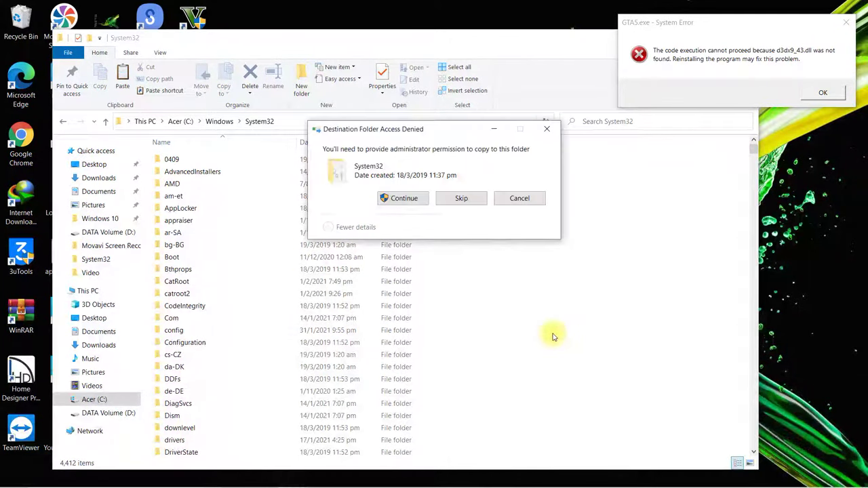
click(411, 199)
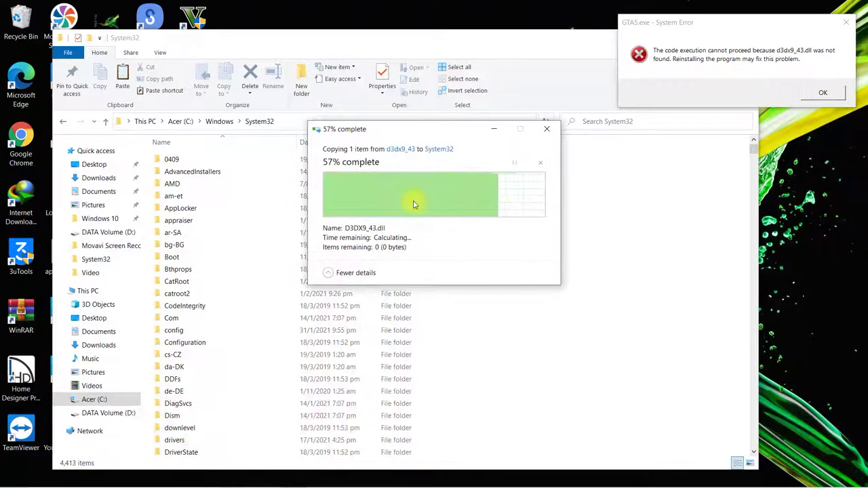
- Return to the Windows folder and paste D3DX9_43.dll into SysWOW64, granting administrator permission for the copy
click(61, 122)
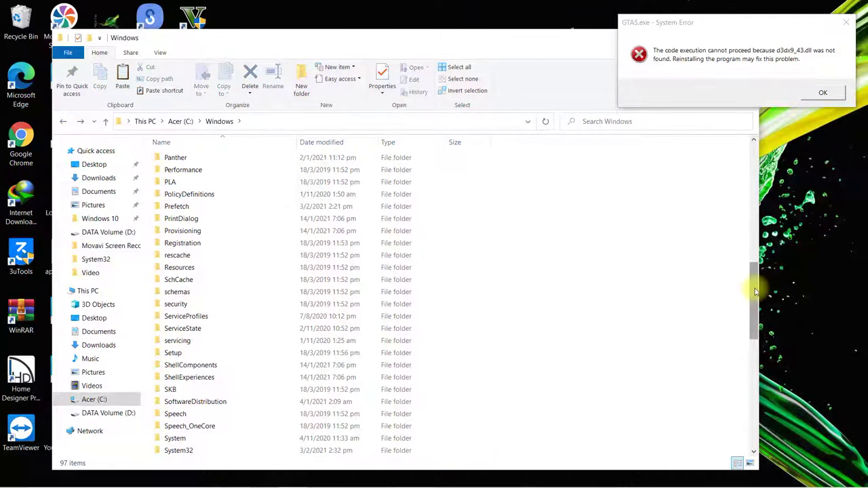
scroll(755, 291, down, 4)
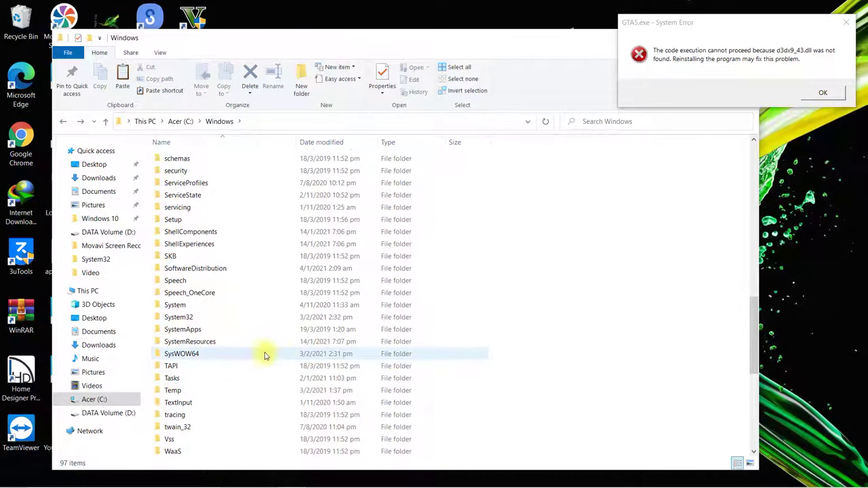
double_click(264, 354)
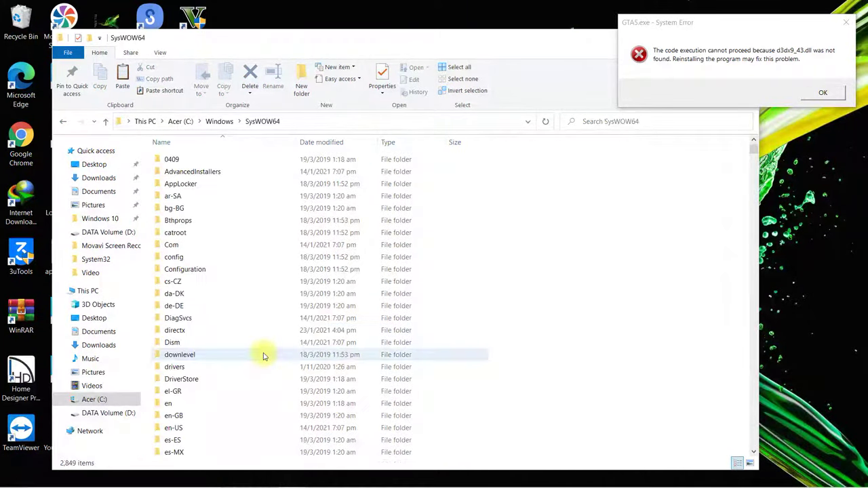
right_click(605, 323)
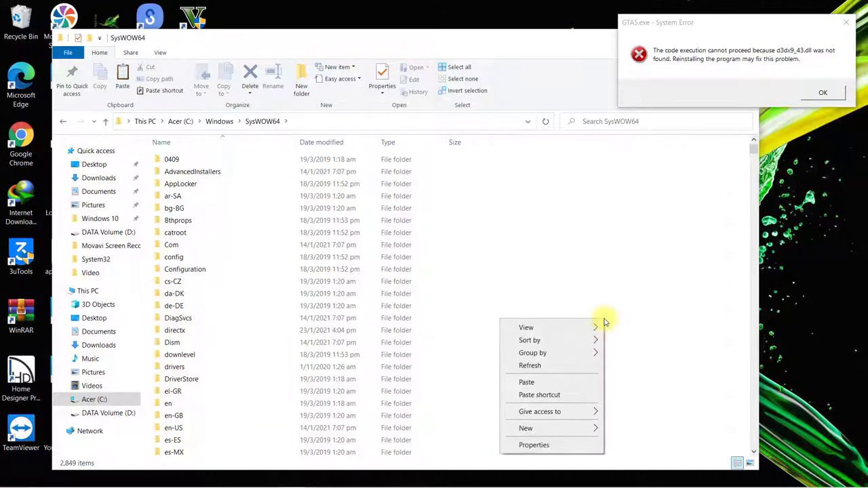
click(570, 383)
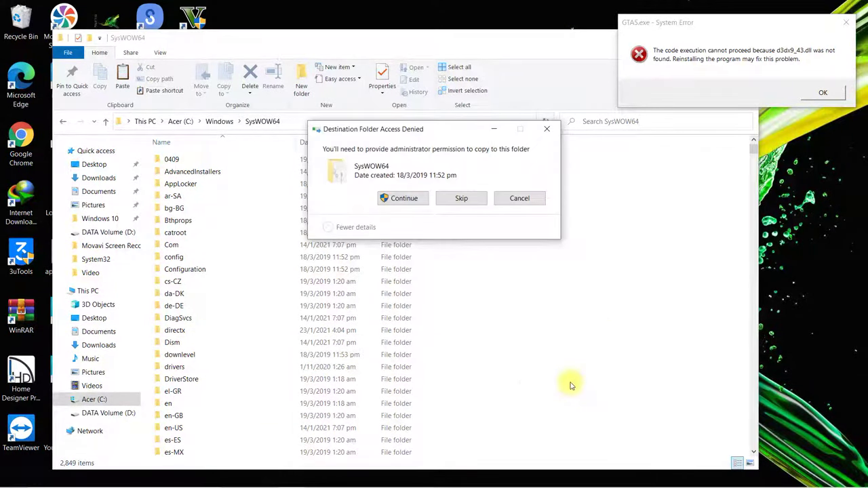
click(401, 198)
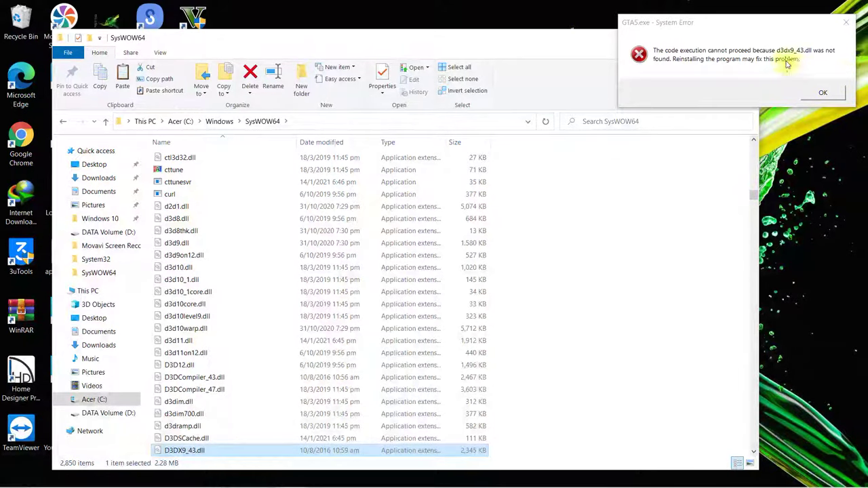
- Dismiss the GTA5.exe system error, close the SysWOW64 window and launch Grand Theft Auto V from the desktop
drag(776, 23, 539, 152)
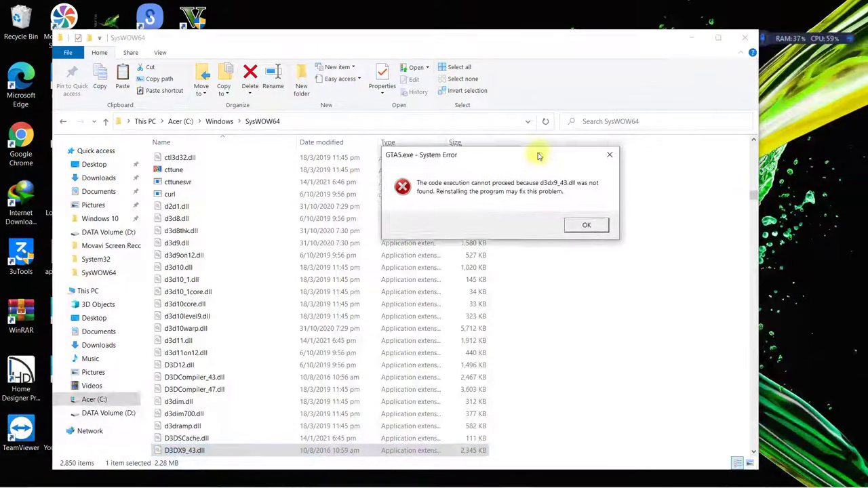
click(587, 224)
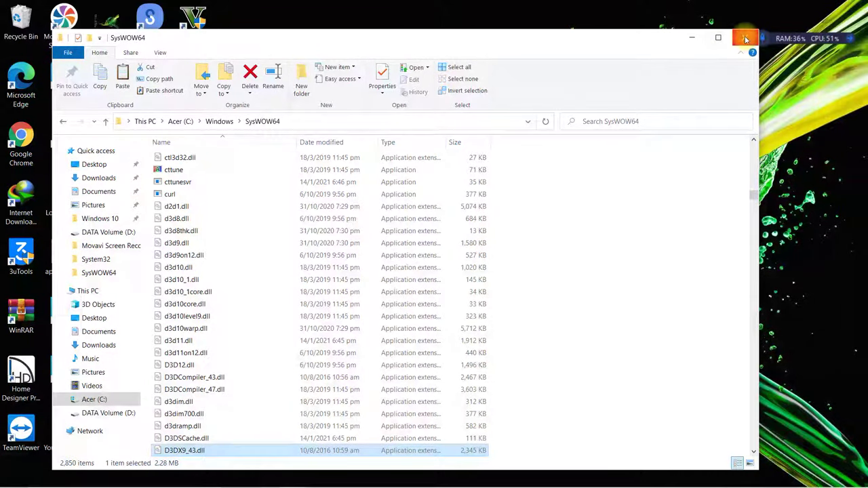
click(746, 39)
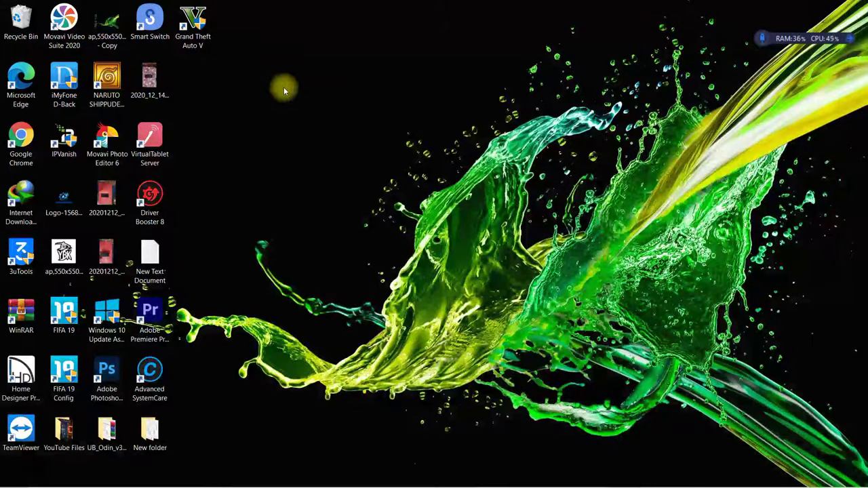
double_click(200, 24)
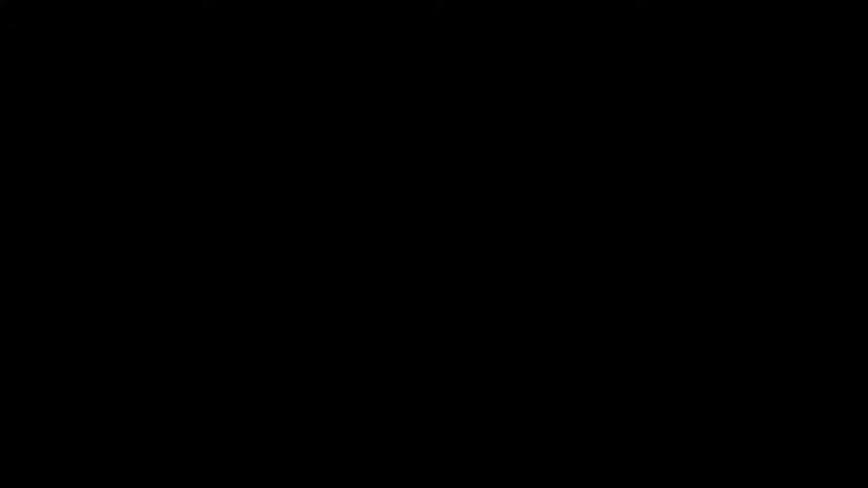